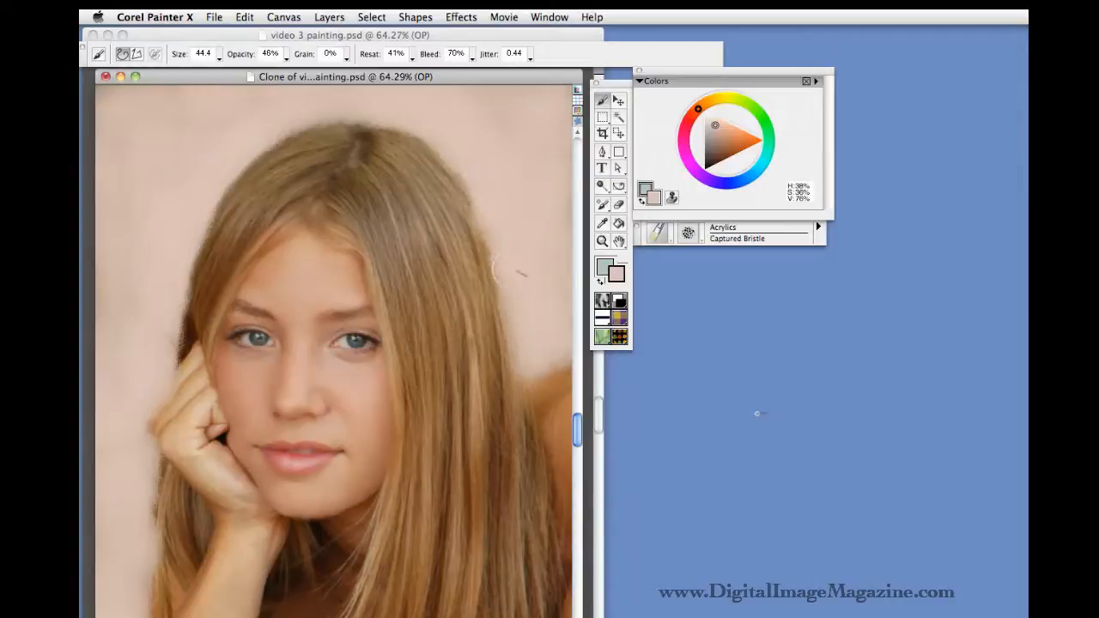
Step: Soften the hair edge beside the background with Captured Bristle, and switch to the Oils Smeary Flat brush with clone color
drag(475, 143, 529, 215)
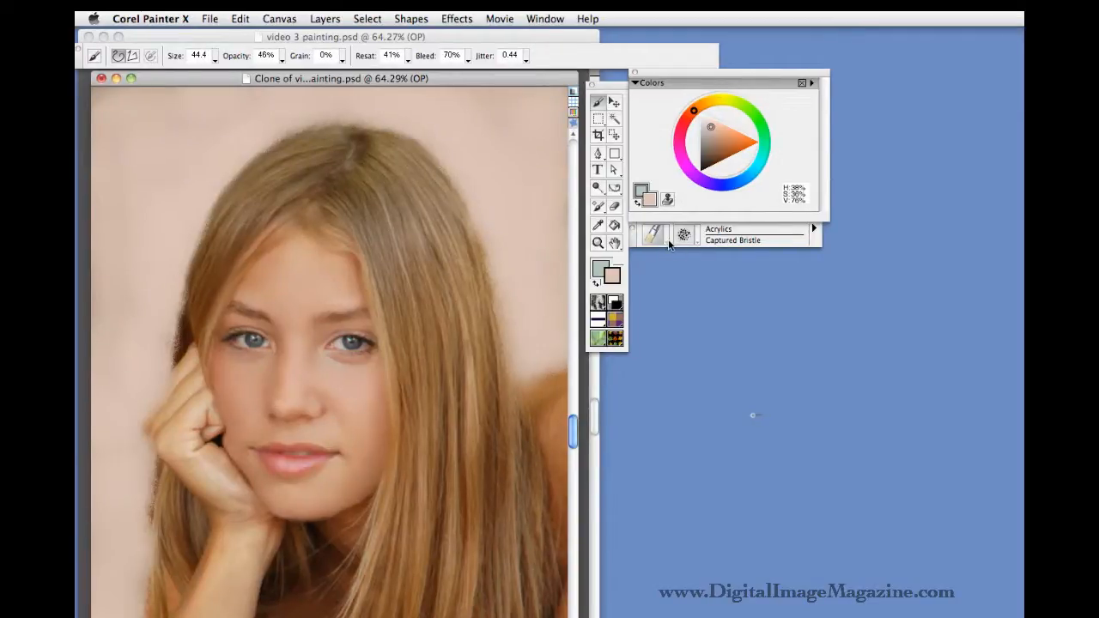
click(670, 246)
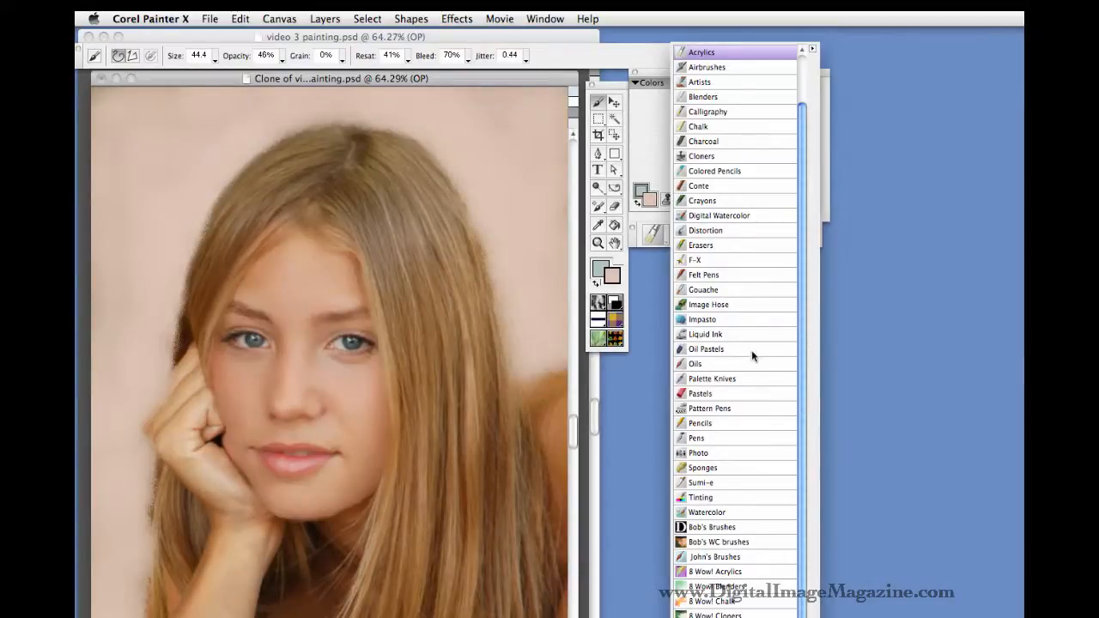
click(668, 237)
click(665, 238)
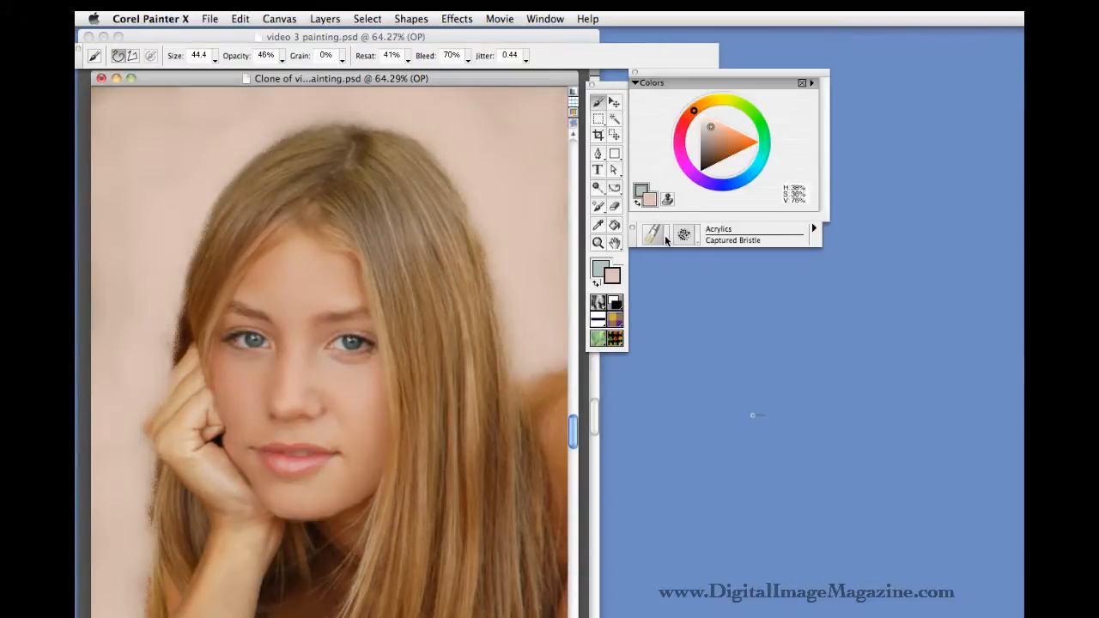
click(668, 239)
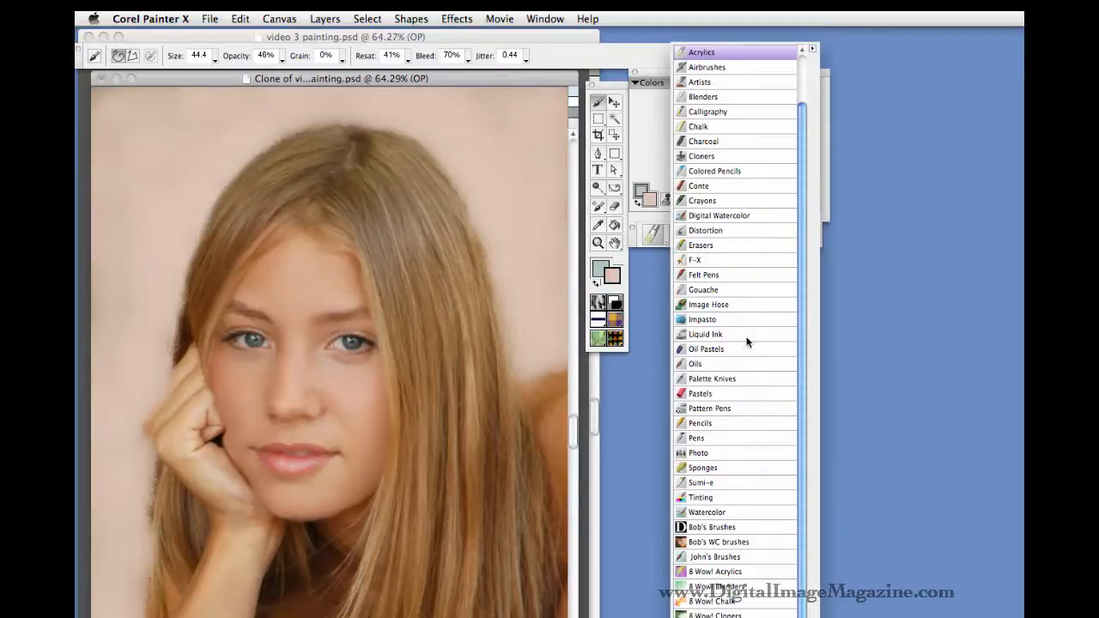
click(742, 364)
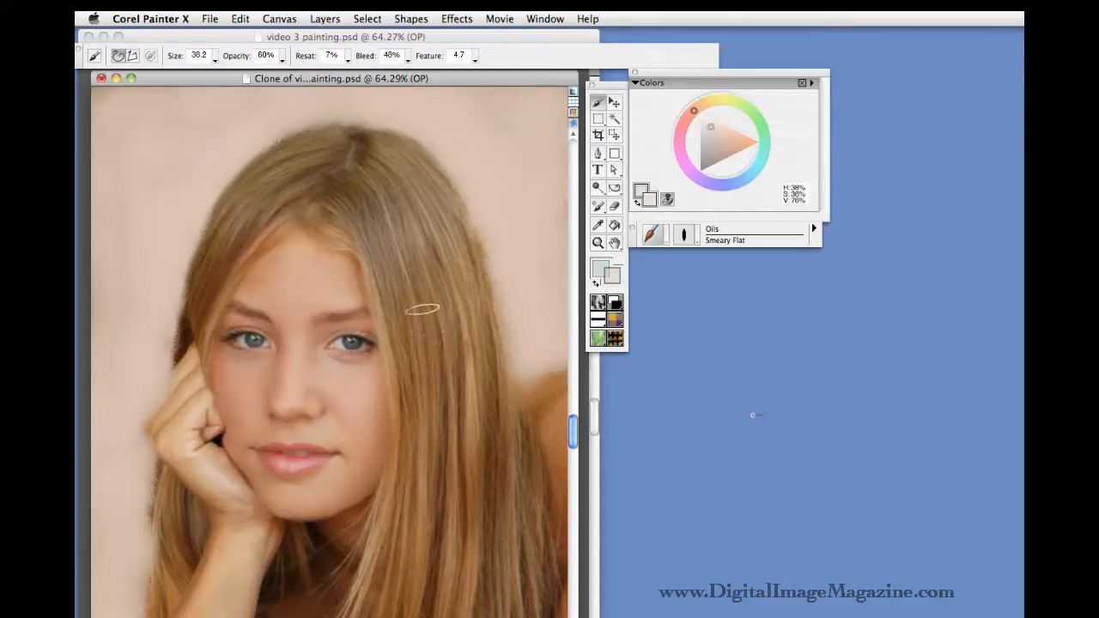
Step: Rotate the canvas view to 91° so the hair runs horizontally
click(617, 246)
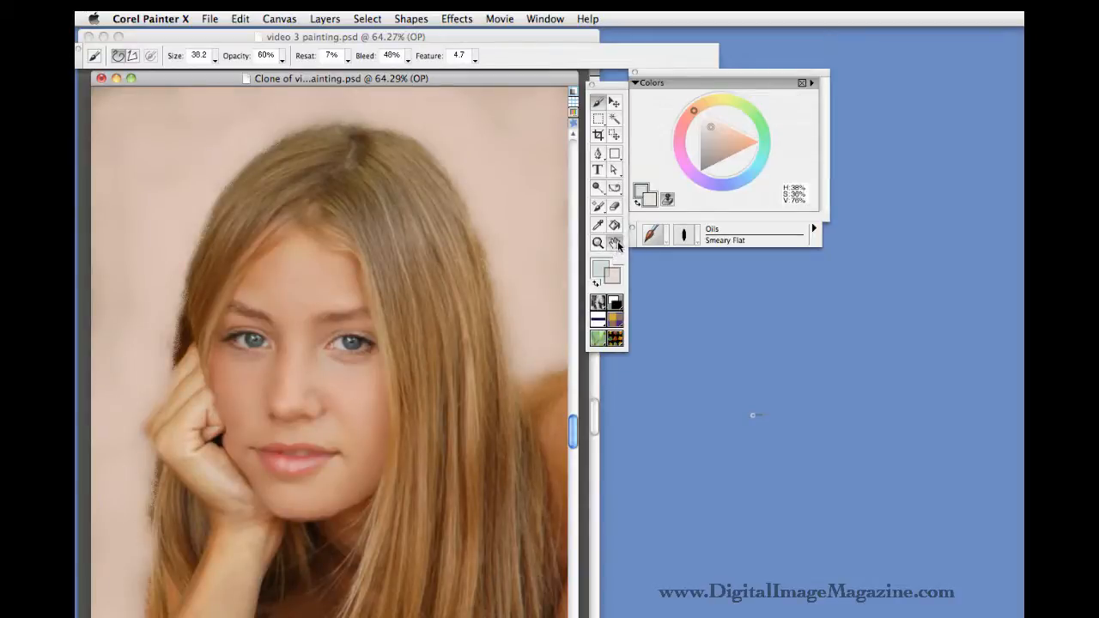
drag(618, 249, 631, 248)
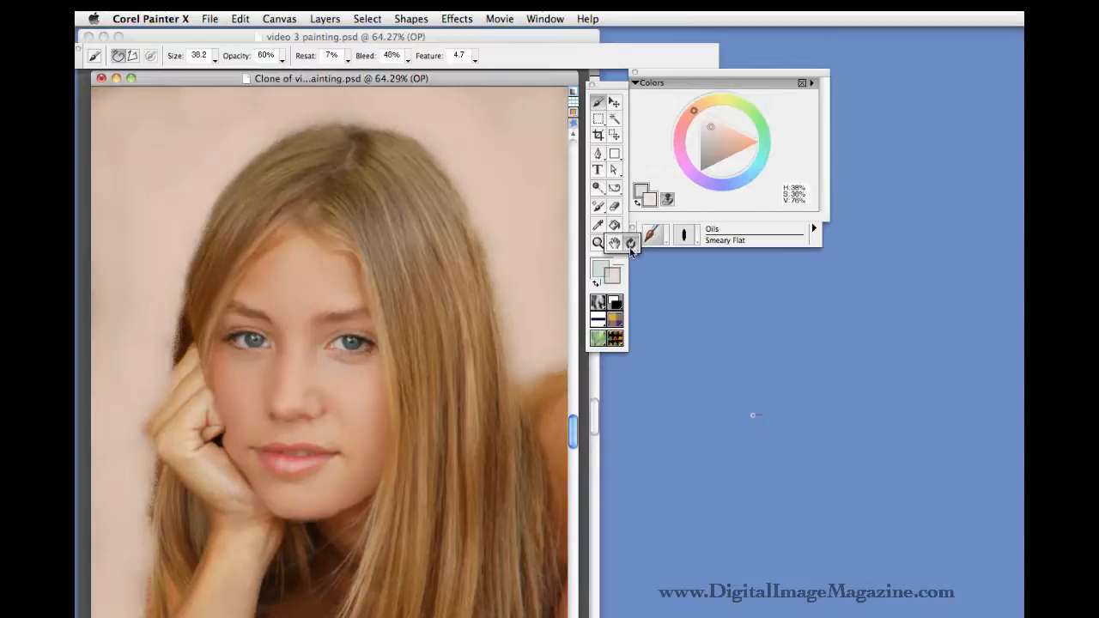
click(631, 249)
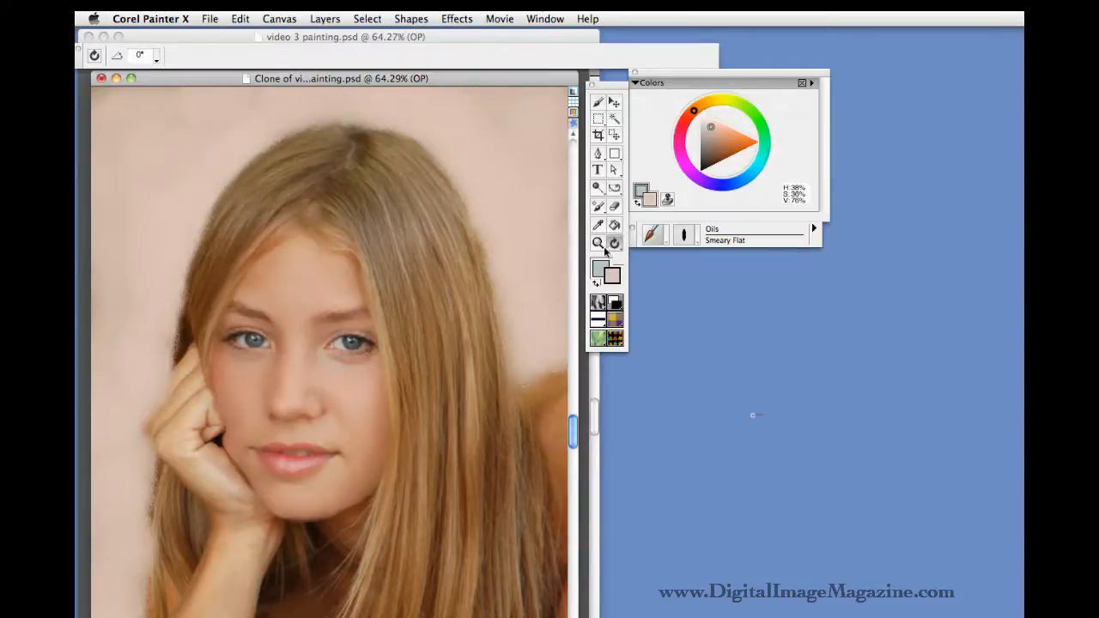
drag(494, 527, 418, 315)
drag(533, 323, 530, 299)
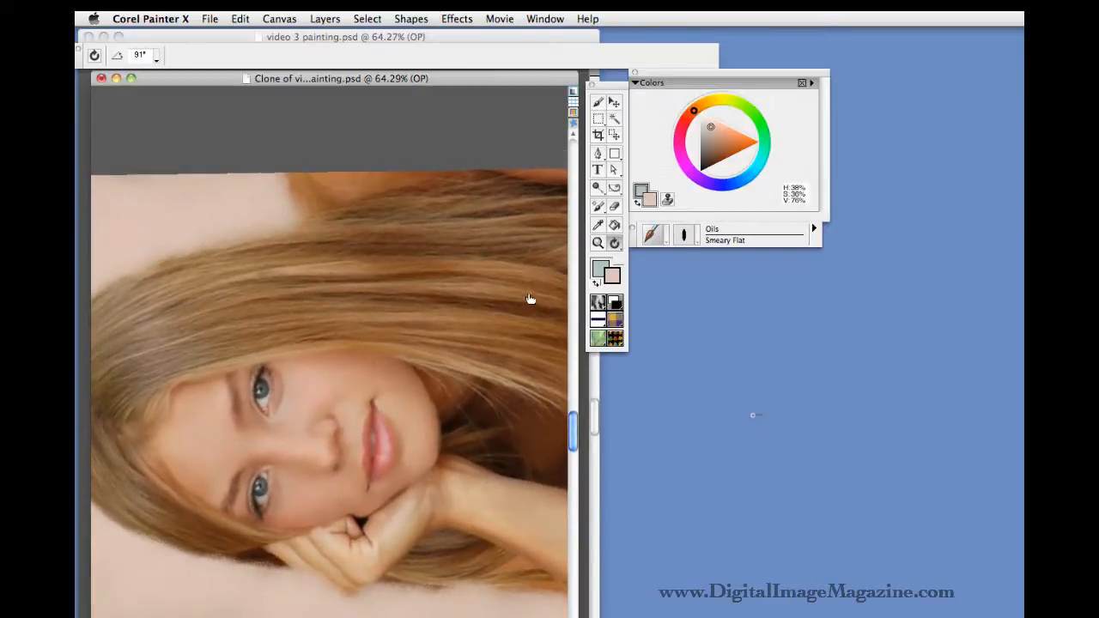
Step: Set the Smeary Flat brush's bleed to 50% and paint strokes along the length of the hair
click(600, 103)
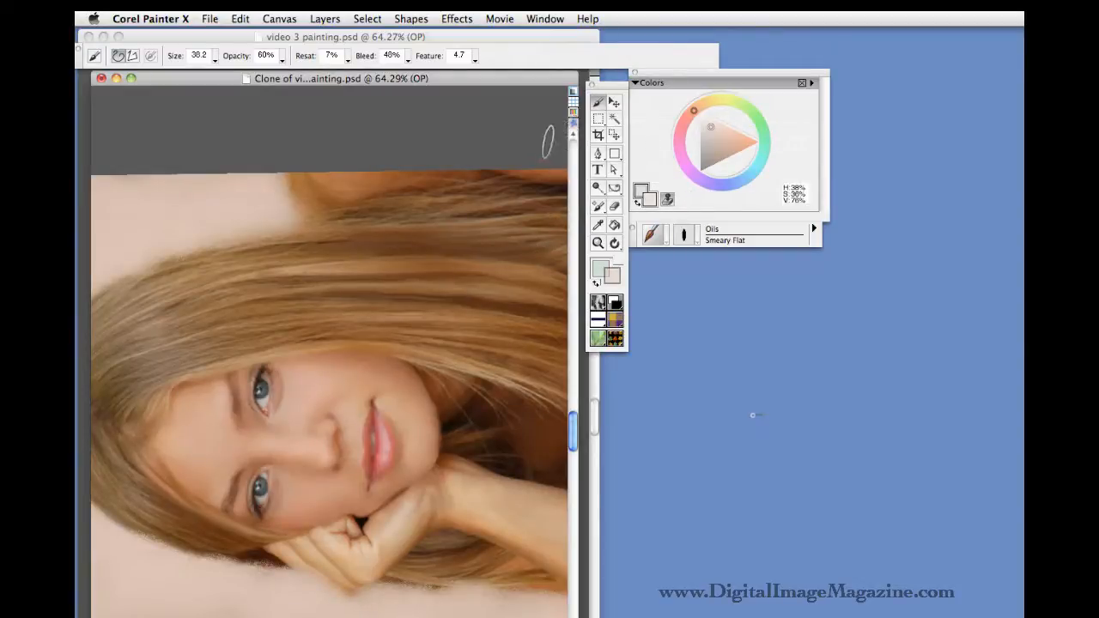
click(408, 59)
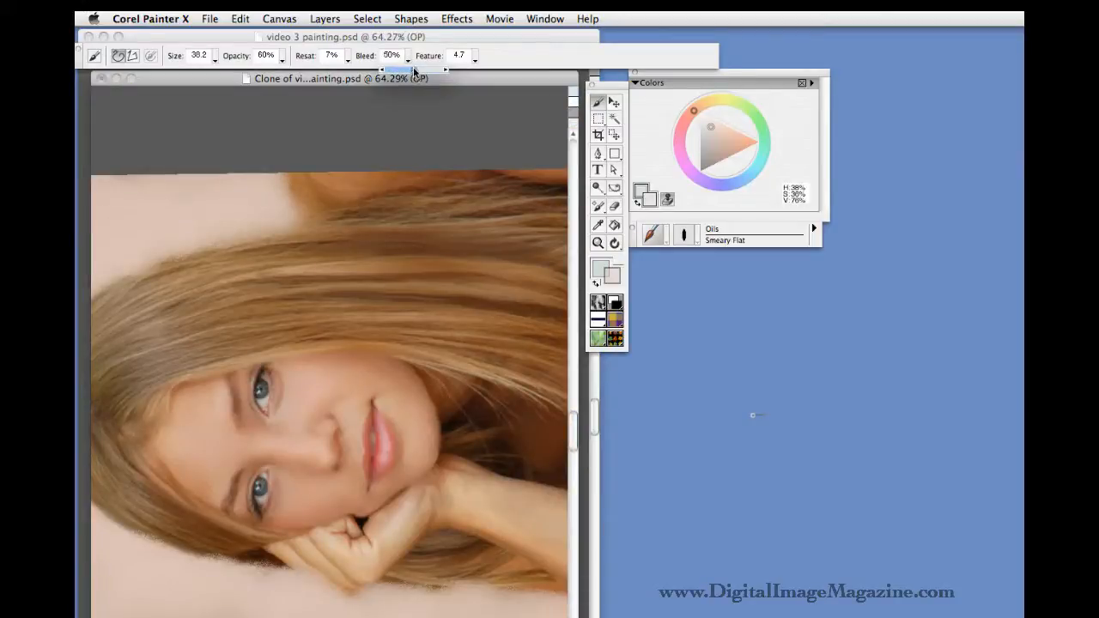
click(335, 296)
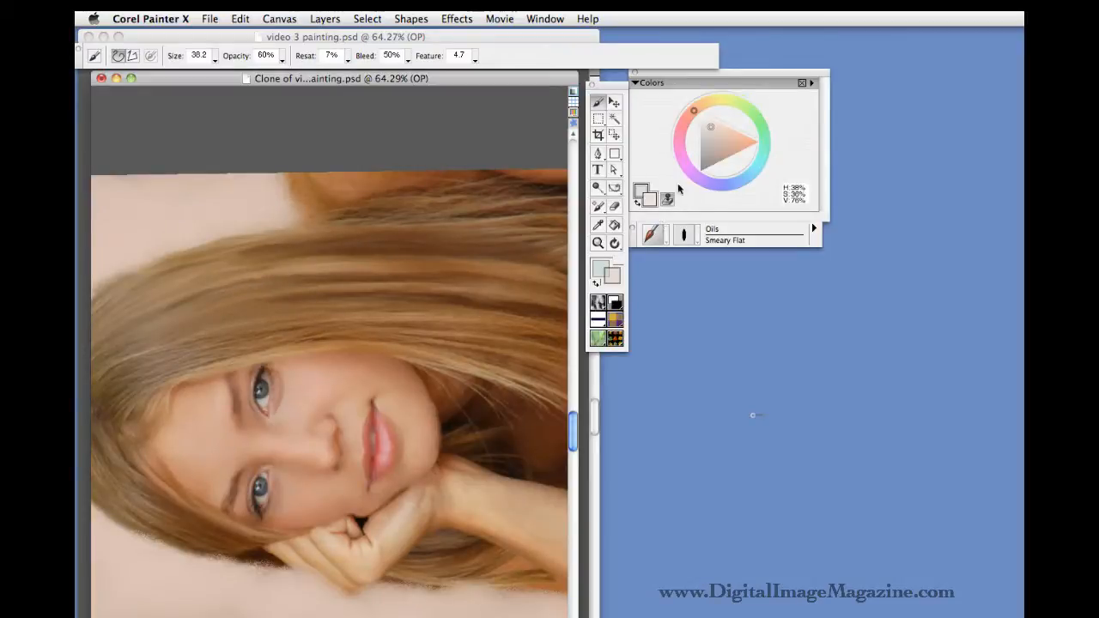
Step: Switch to the Captured Bristle brush in the Acrylics category
click(653, 233)
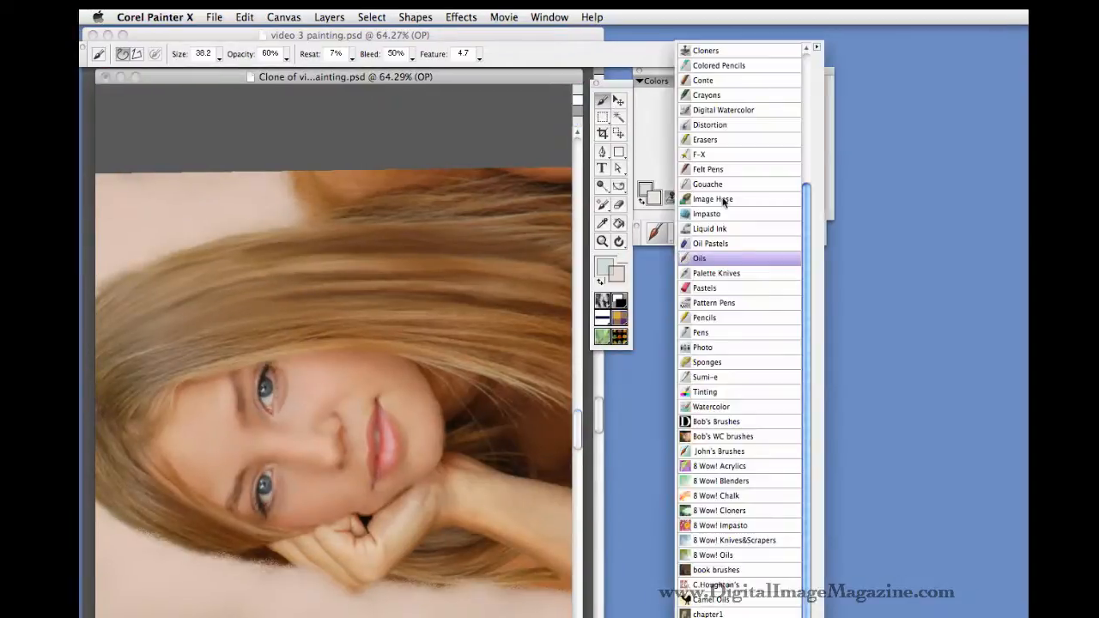
mouse_move(810, 202)
mouse_down()
mouse_move(799, 107)
mouse_move(760, 78)
mouse_up()
click(750, 109)
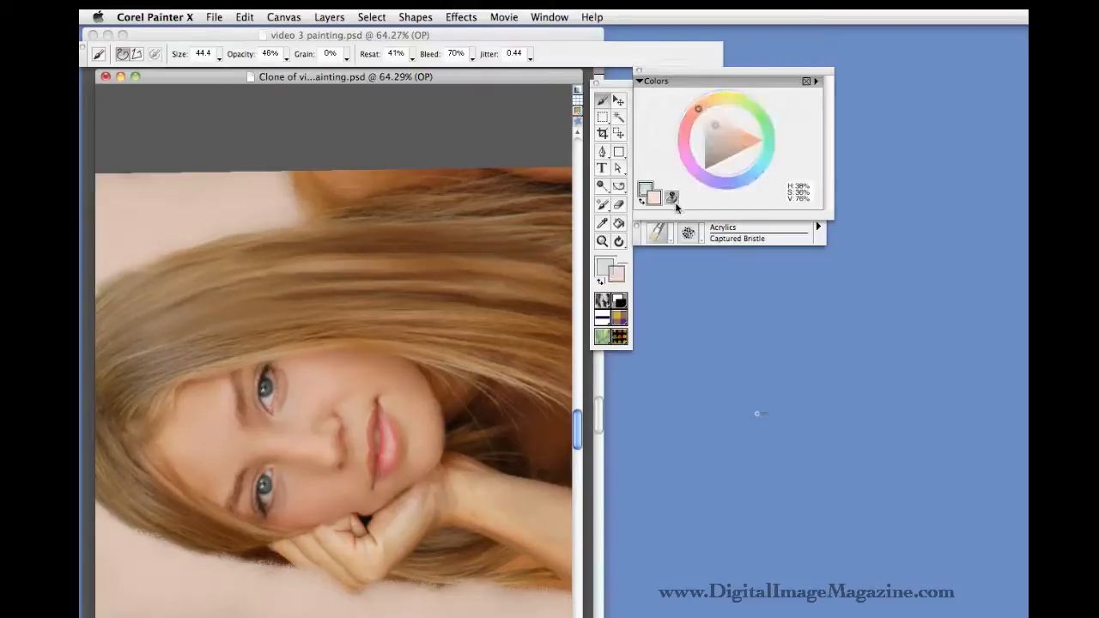
Step: Set the Captured Bristle size to 25.3 and blend the strands between the crown and the forehead into smooth tones
key(super+minus)
key(super+minus)
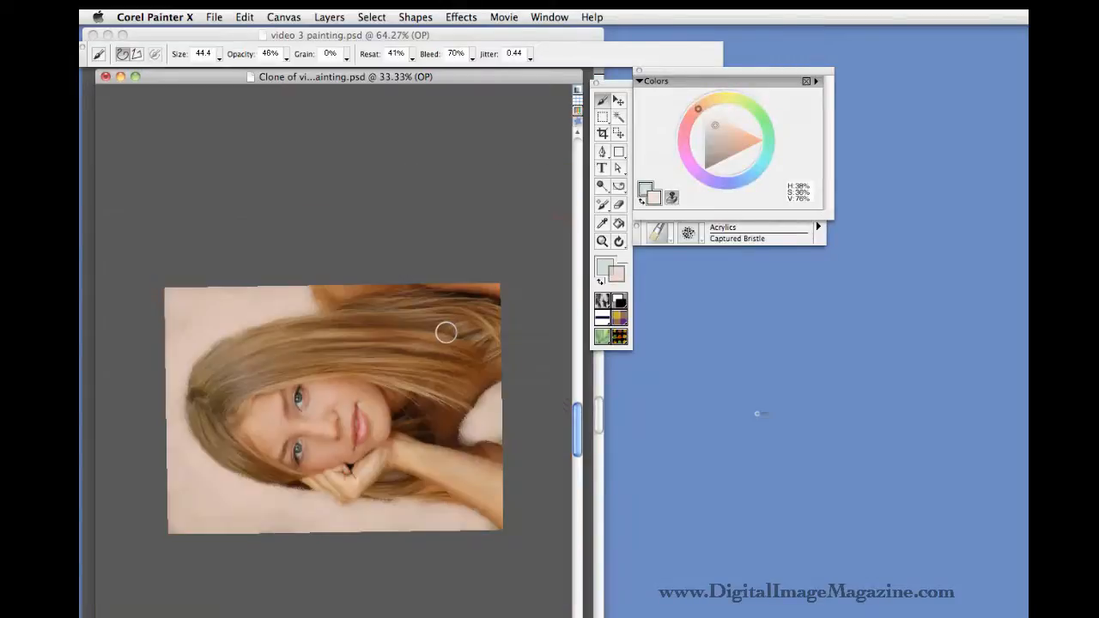
key(super+equal)
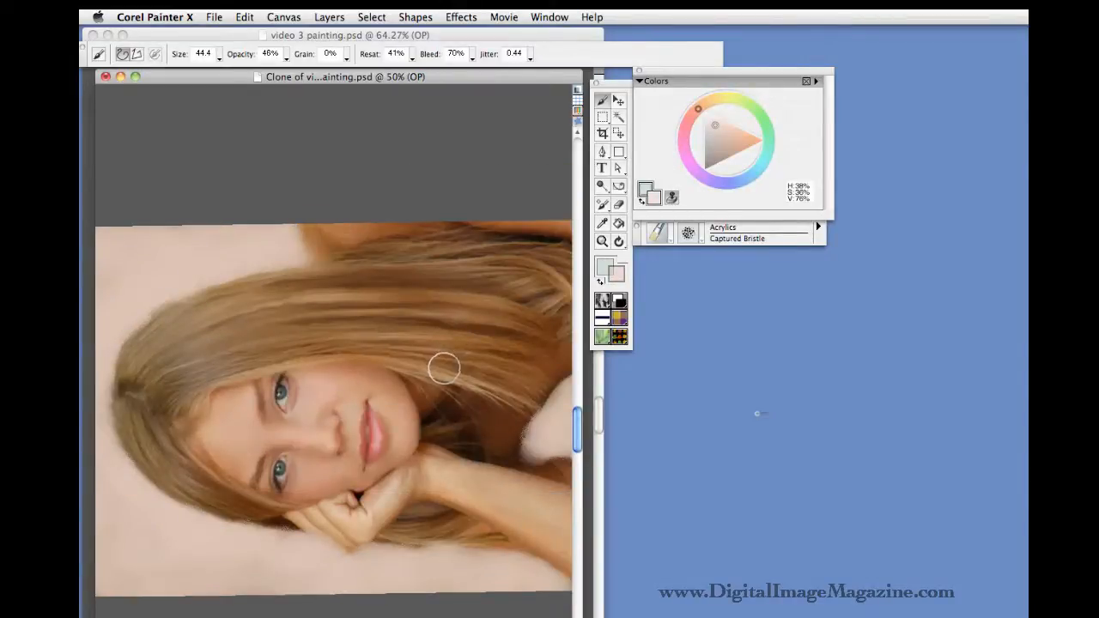
key(bracketright)
key(super+equal)
key(super+equal)
key(super+equal)
key(super+equal)
key(super+equal)
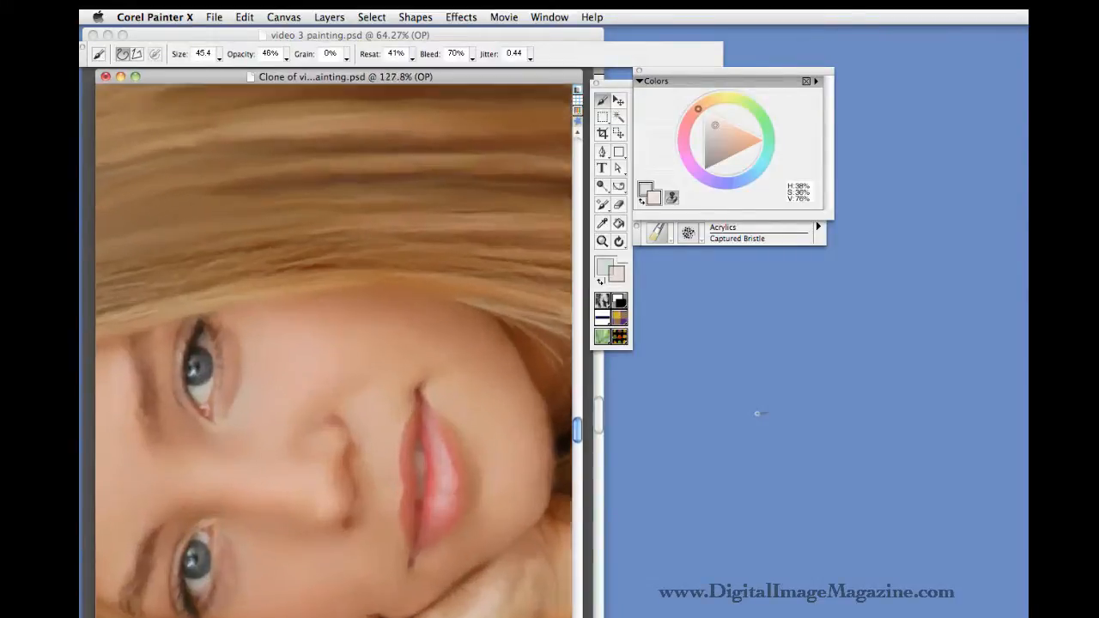
key(super+equal)
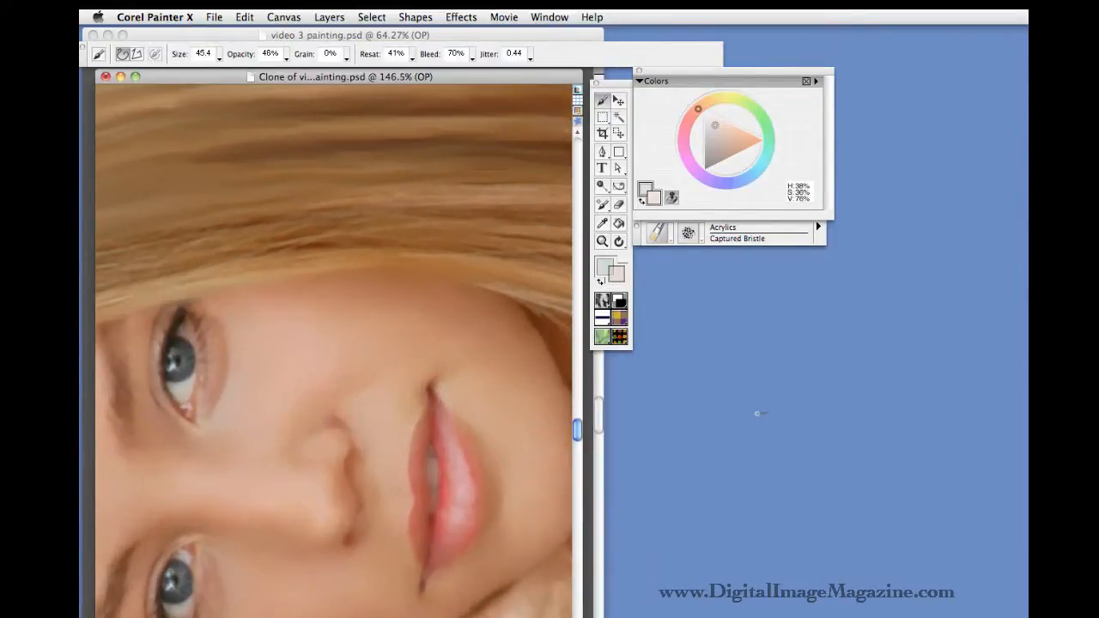
scroll(758, 414, left, 10)
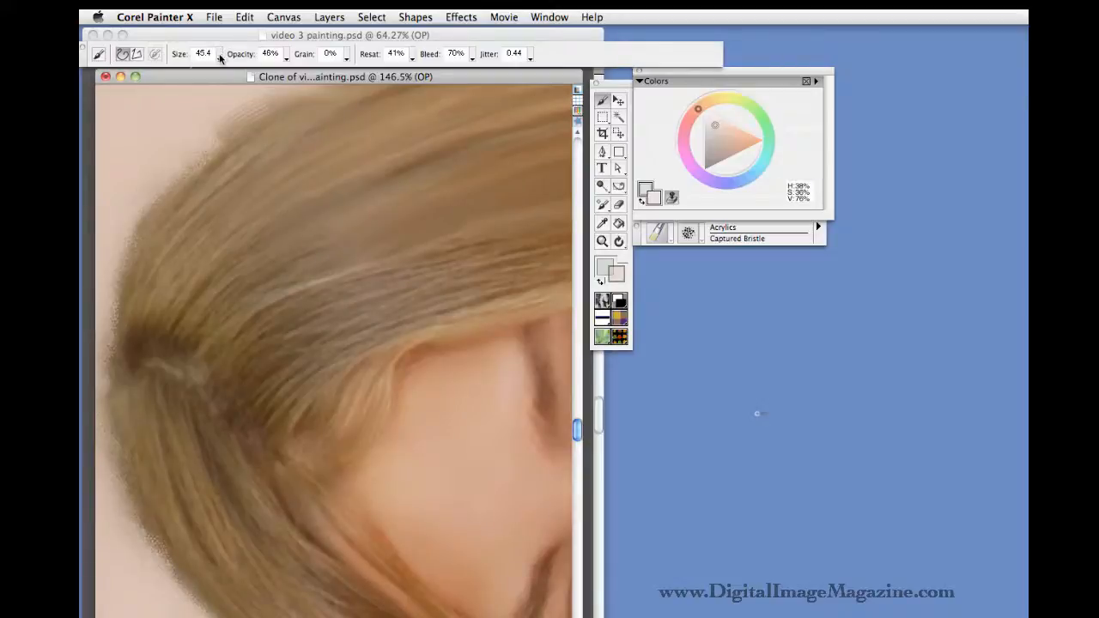
mouse_move(220, 55)
mouse_down()
mouse_move(233, 68)
mouse_move(216, 71)
mouse_up()
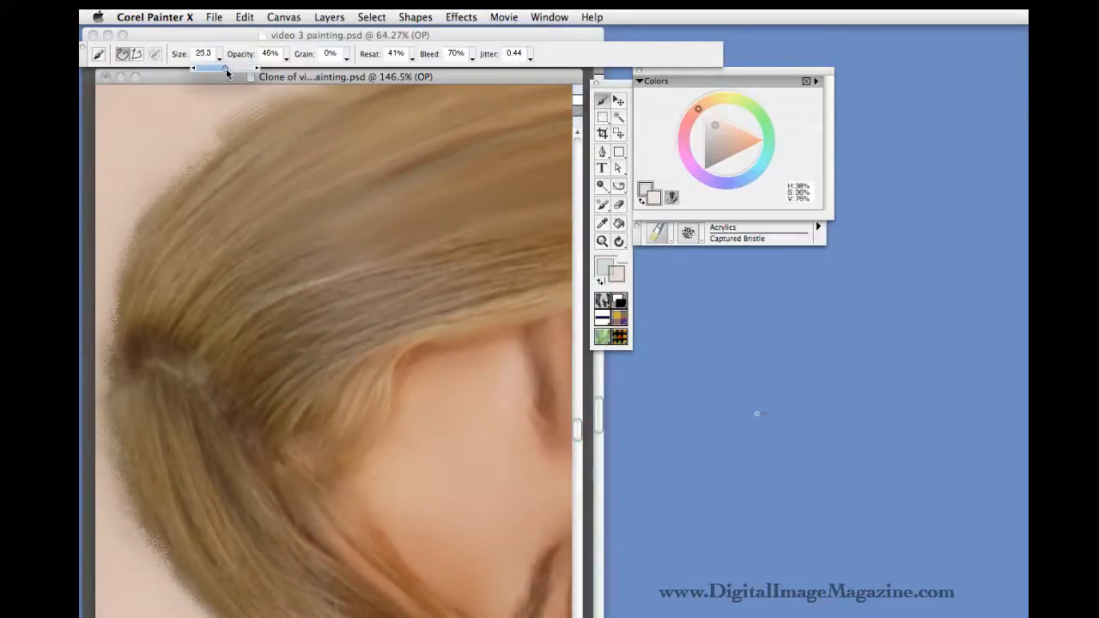
click(440, 284)
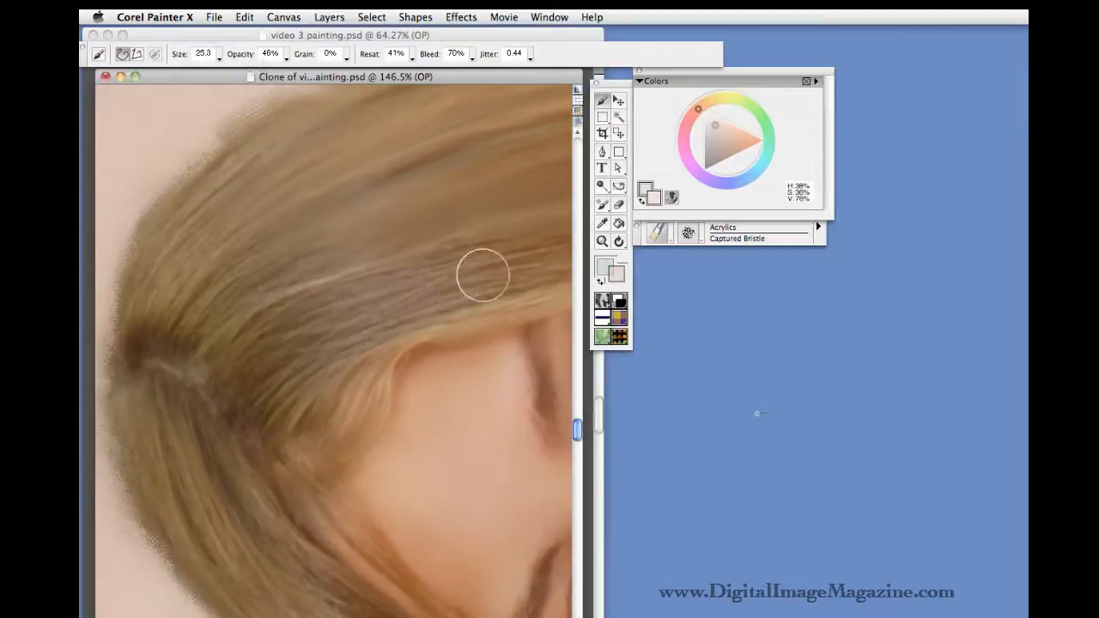
mouse_move(482, 275)
mouse_down()
mouse_move(339, 311)
mouse_move(506, 270)
mouse_move(337, 334)
mouse_move(479, 277)
mouse_move(491, 257)
mouse_move(377, 281)
mouse_move(311, 315)
mouse_move(410, 271)
mouse_move(350, 275)
mouse_move(272, 320)
mouse_move(407, 229)
mouse_move(348, 229)
mouse_move(291, 255)
mouse_move(246, 298)
mouse_move(348, 210)
mouse_move(305, 209)
mouse_move(234, 270)
mouse_move(271, 224)
mouse_move(238, 232)
mouse_move(195, 280)
mouse_move(226, 184)
mouse_move(171, 246)
mouse_move(253, 129)
mouse_move(178, 206)
mouse_move(318, 123)
mouse_move(275, 162)
mouse_move(234, 228)
mouse_move(369, 163)
mouse_move(299, 220)
mouse_move(365, 179)
mouse_move(441, 177)
mouse_move(334, 258)
mouse_move(321, 238)
mouse_move(238, 282)
mouse_move(195, 238)
mouse_move(159, 259)
mouse_move(143, 306)
mouse_move(262, 346)
mouse_move(296, 326)
mouse_move(290, 356)
mouse_move(328, 334)
mouse_move(254, 342)
mouse_move(179, 330)
mouse_move(384, 209)
mouse_move(517, 231)
mouse_move(383, 259)
mouse_move(487, 173)
mouse_move(388, 197)
mouse_move(482, 150)
mouse_move(412, 152)
mouse_move(427, 143)
mouse_move(393, 274)
mouse_move(295, 323)
mouse_move(310, 261)
mouse_move(543, 259)
mouse_move(446, 308)
mouse_move(557, 280)
mouse_move(532, 271)
mouse_move(348, 337)
mouse_move(356, 347)
mouse_move(336, 368)
mouse_move(353, 373)
mouse_move(374, 353)
mouse_move(546, 354)
mouse_up()
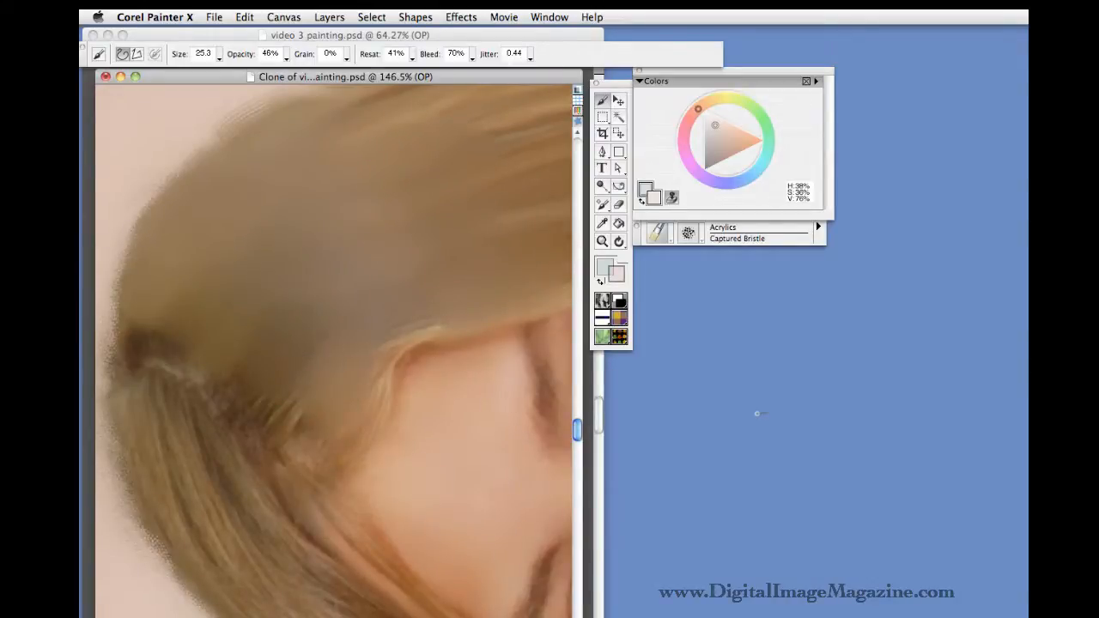
Step: Extend the smooth blending from the crown farther along the hair beside the face
scroll(758, 414, down, 12)
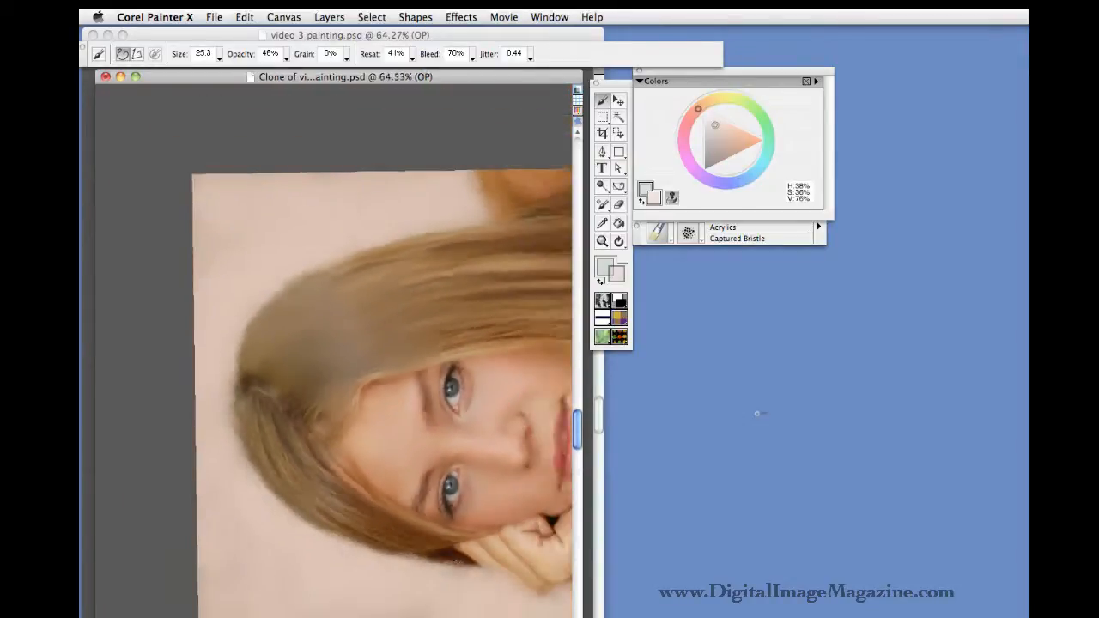
scroll(758, 414, up, 1)
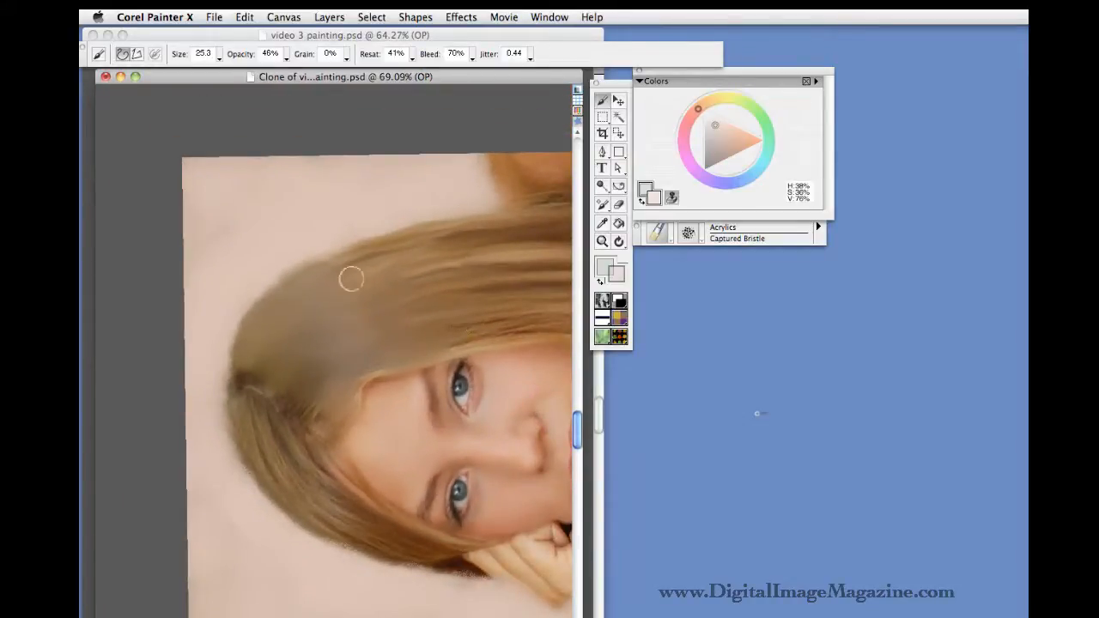
mouse_move(376, 276)
mouse_down()
mouse_move(480, 256)
mouse_move(419, 276)
mouse_move(482, 239)
mouse_move(425, 240)
mouse_move(476, 229)
mouse_move(414, 283)
mouse_up()
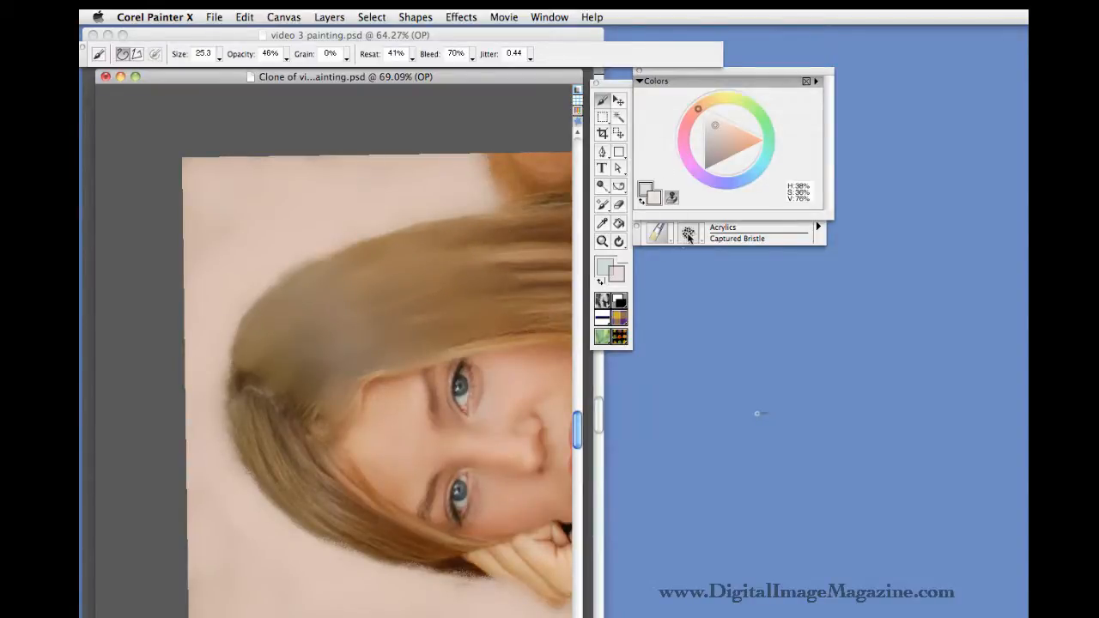
Step: With the Oils Smeary Flat brush at size 16.9, paint strand strokes back into the blended hair around the crown
click(677, 244)
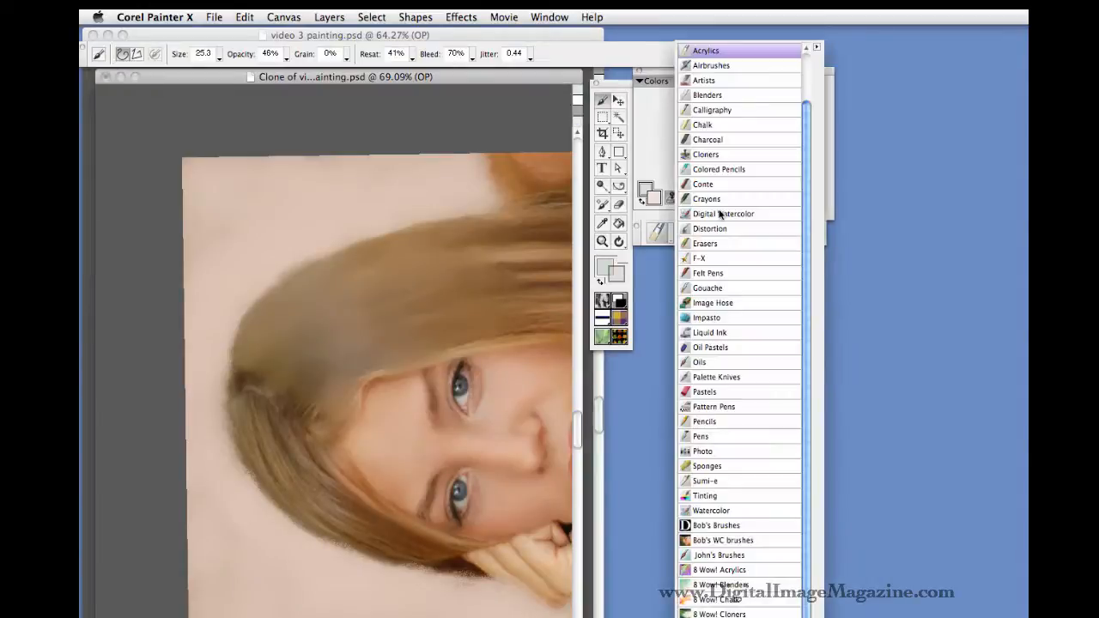
click(719, 362)
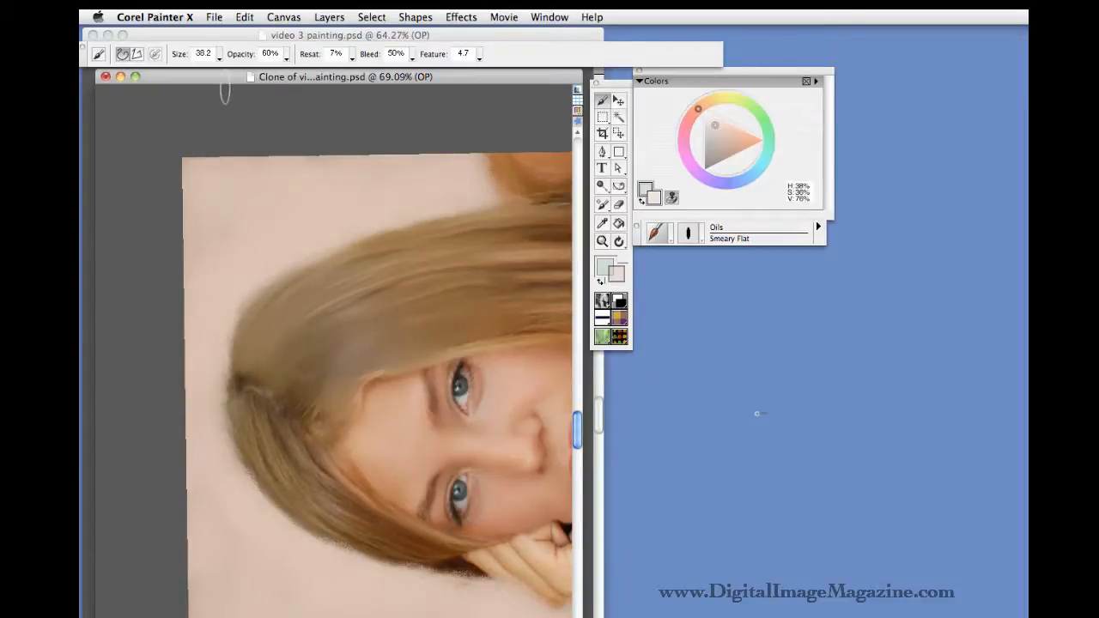
click(219, 59)
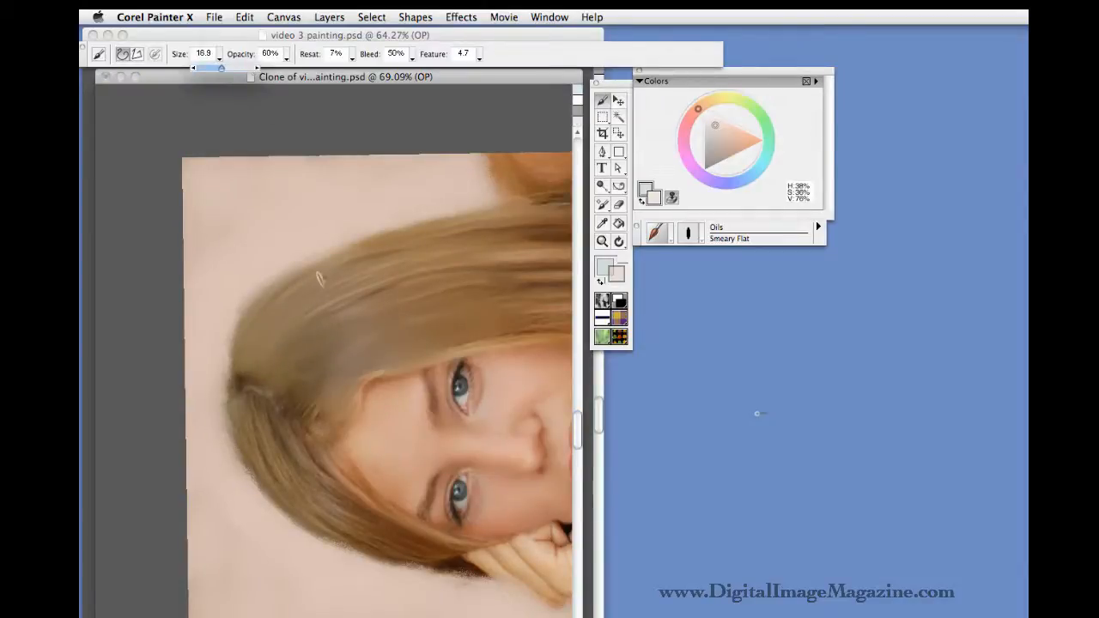
click(256, 383)
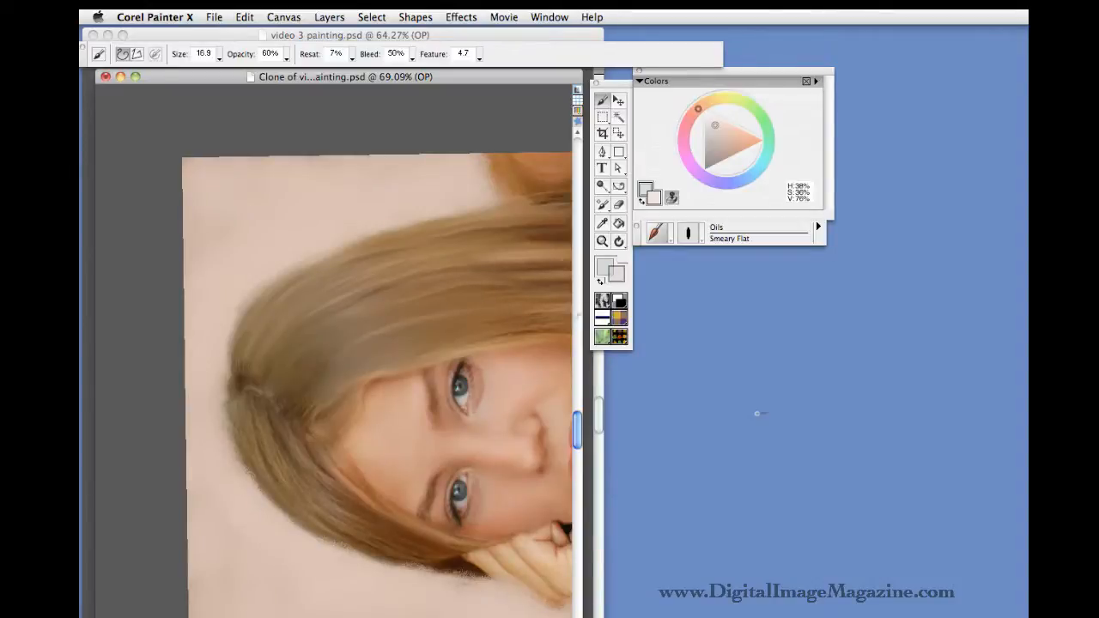
Step: Reset the canvas rotation to 0° and bring the face and hair back into view
double_click(620, 244)
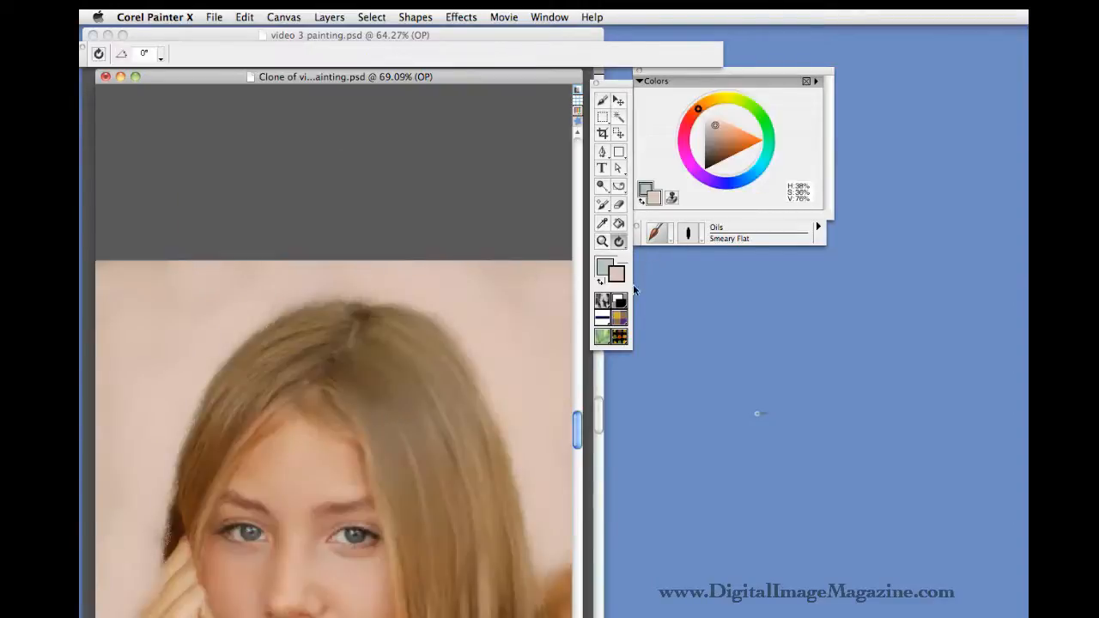
drag(579, 442, 591, 571)
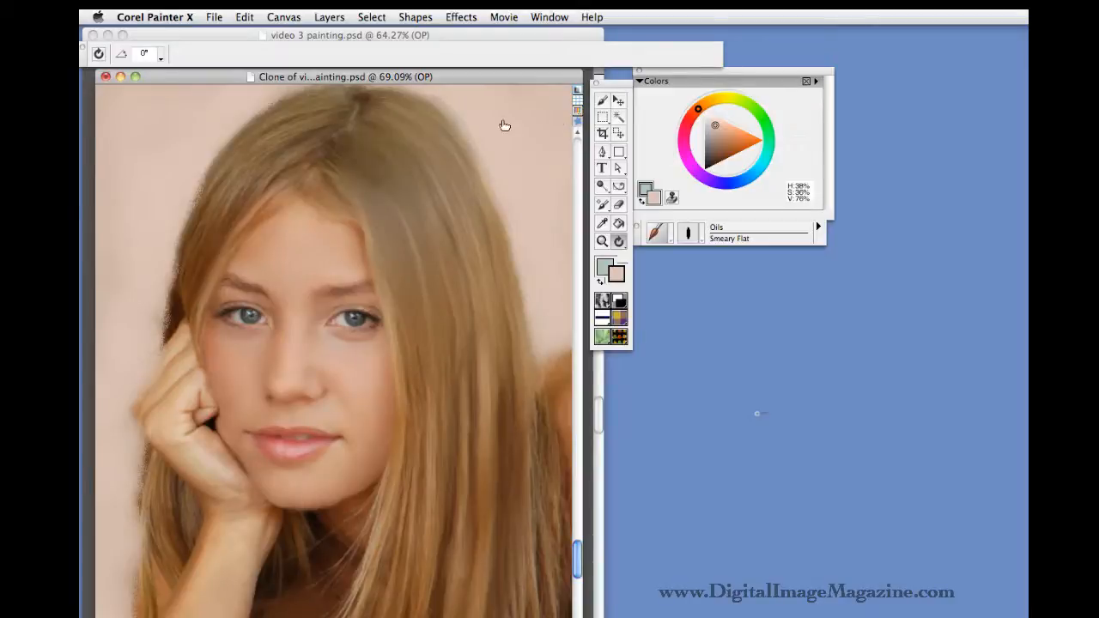
drag(514, 74, 515, 75)
Step: Turn off clone color, sample a brown from the hair, and lighten it to 40% saturation and 59% value
click(603, 101)
click(672, 198)
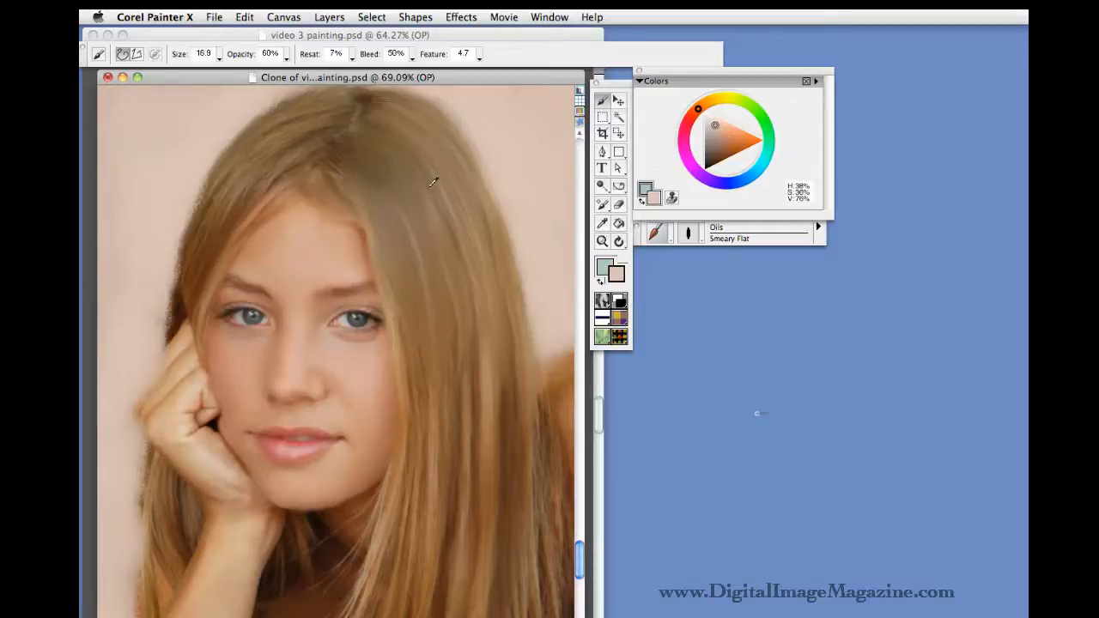
alt+click(492, 367)
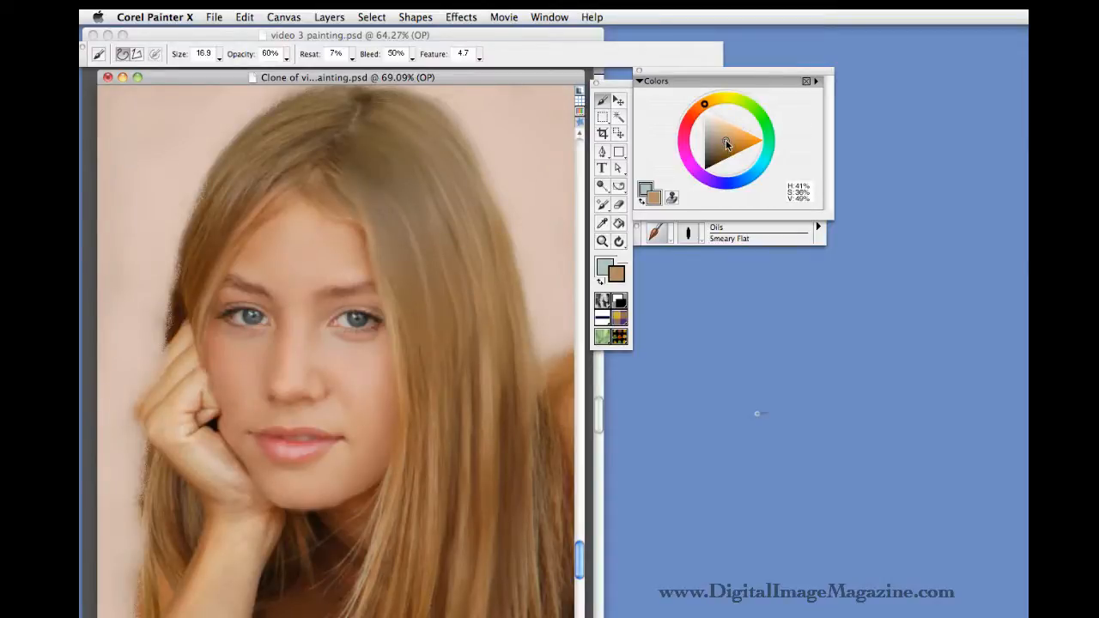
drag(726, 144, 727, 140)
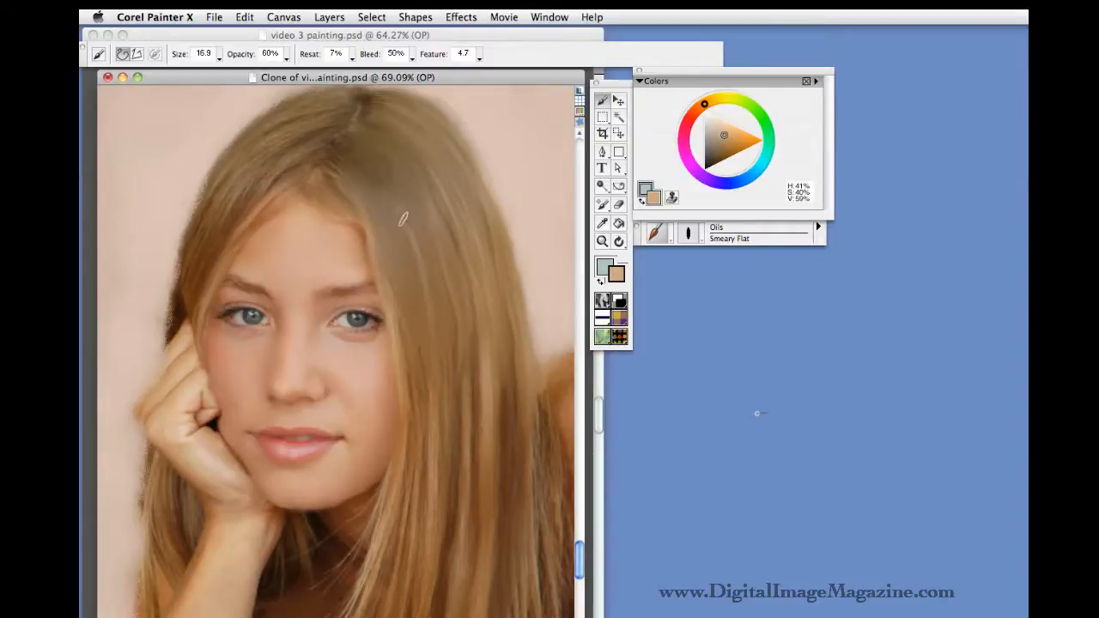
Step: Paint light brown strand strokes with Smeary Flat through the hair from the crown past the forehead and along the outer edge
drag(400, 209, 433, 275)
drag(387, 194, 408, 291)
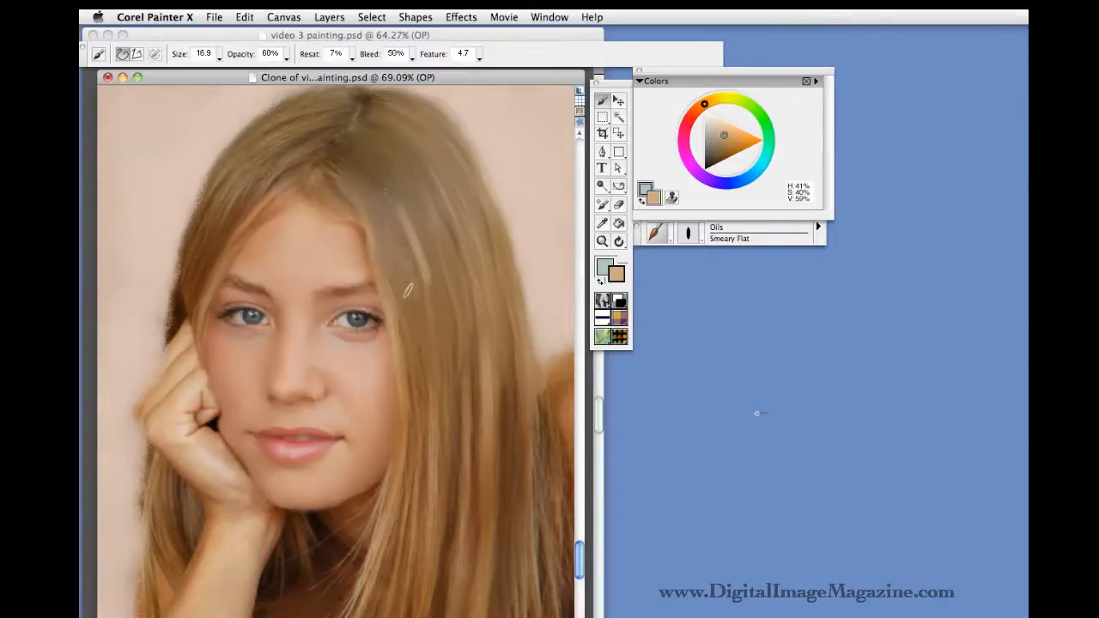
mouse_move(363, 179)
mouse_down()
mouse_move(391, 254)
mouse_move(426, 280)
mouse_up()
drag(405, 170, 459, 281)
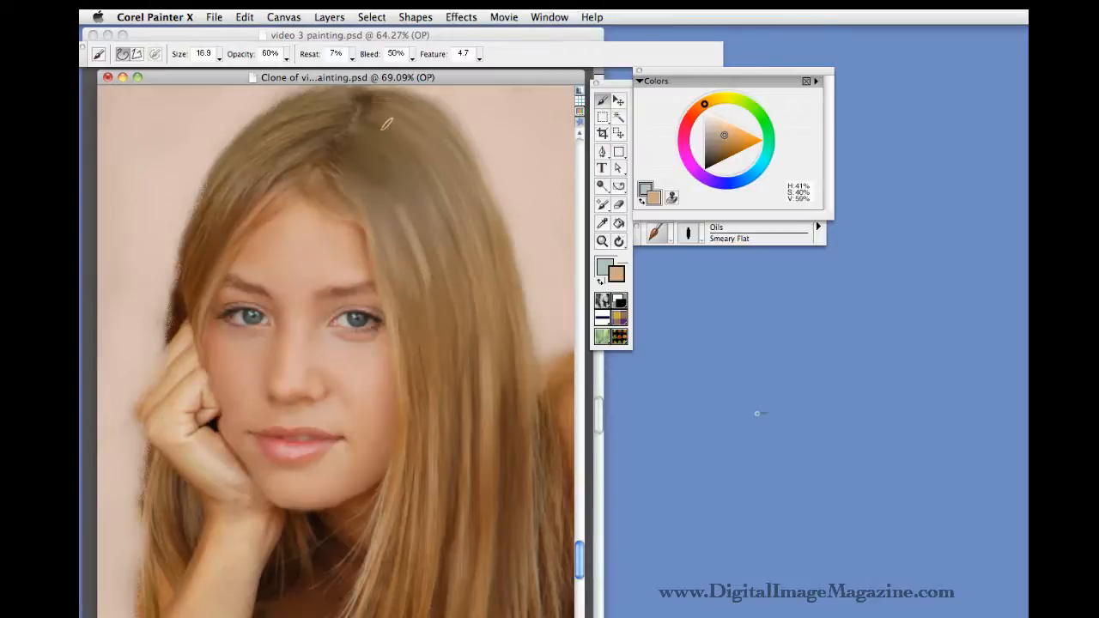
drag(388, 123, 429, 203)
drag(389, 164, 435, 237)
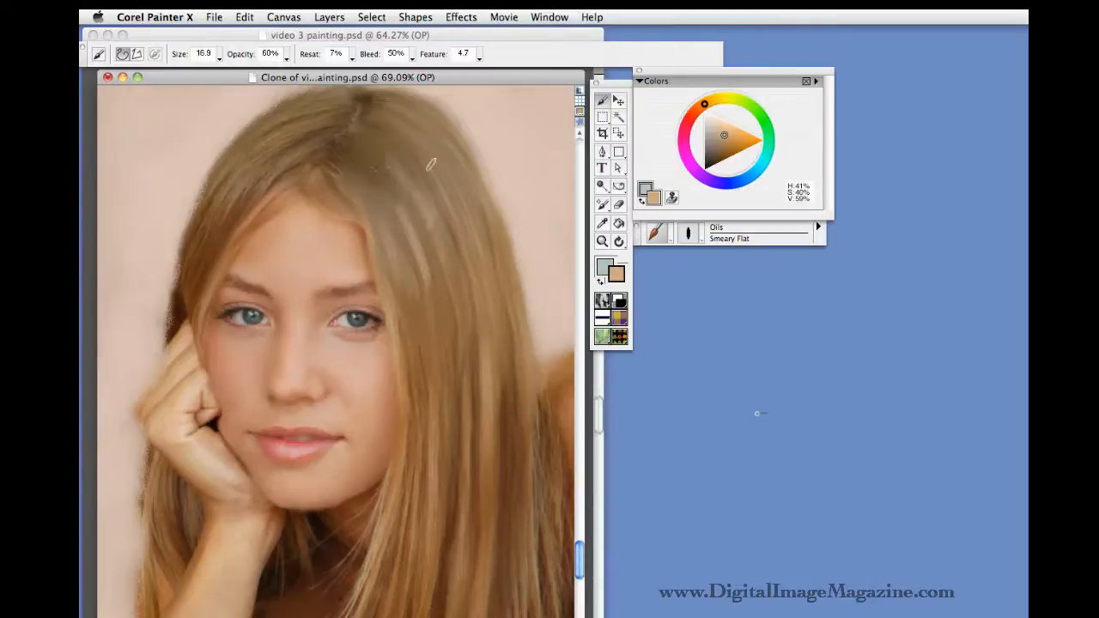
drag(409, 149, 450, 225)
drag(444, 145, 490, 264)
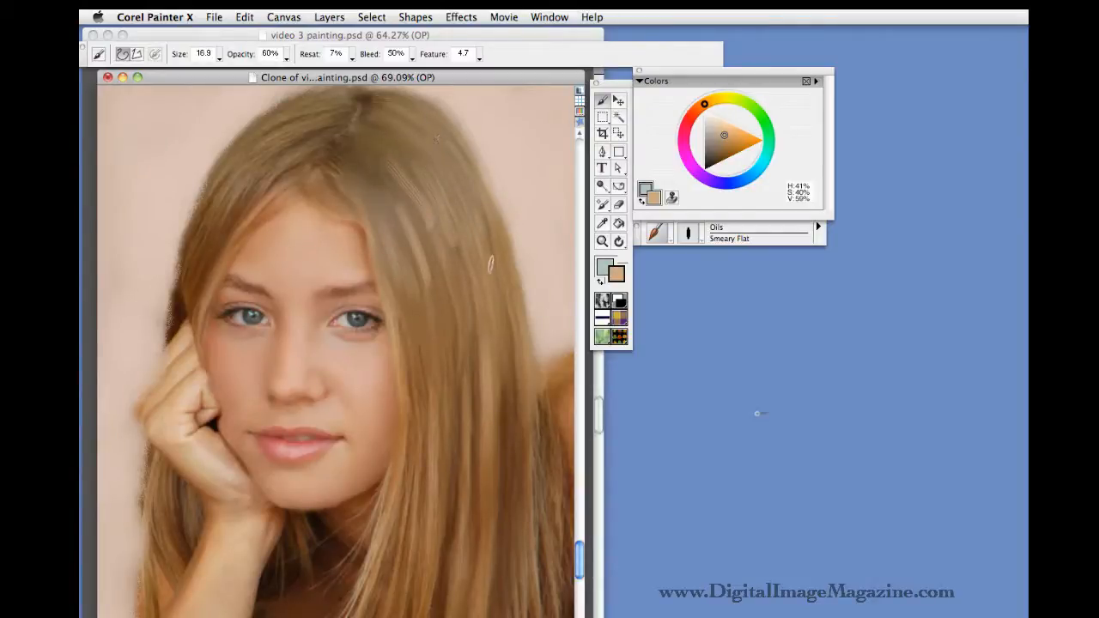
drag(475, 164, 512, 300)
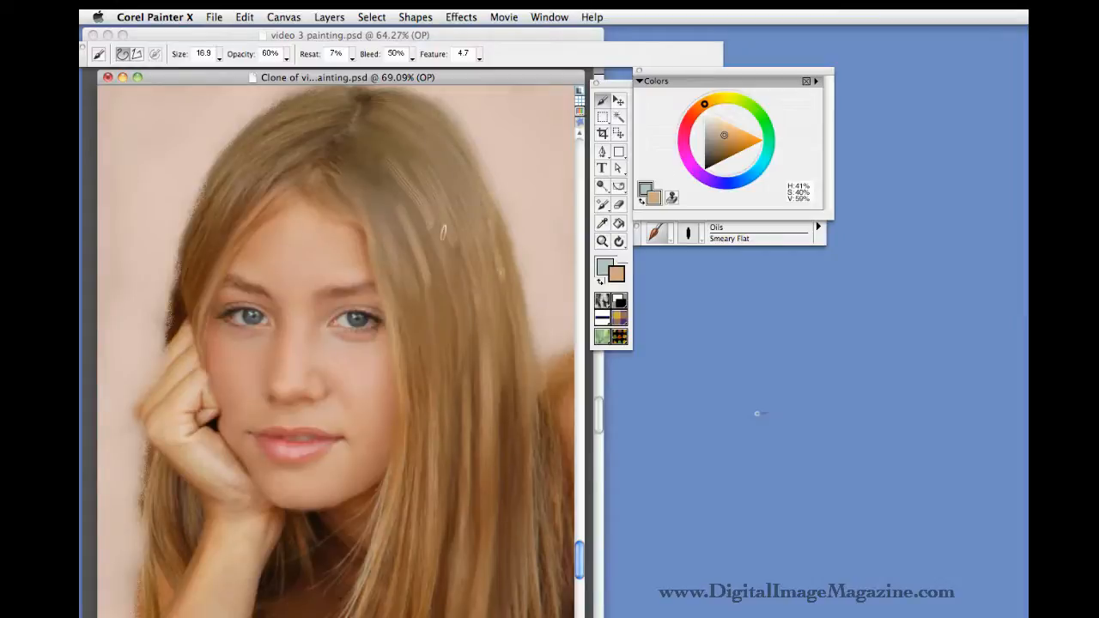
Step: Add light highlight strands down the long hair beside the eye and cheek and below the crown, and turn clone color on
drag(443, 232, 474, 339)
drag(433, 213, 471, 388)
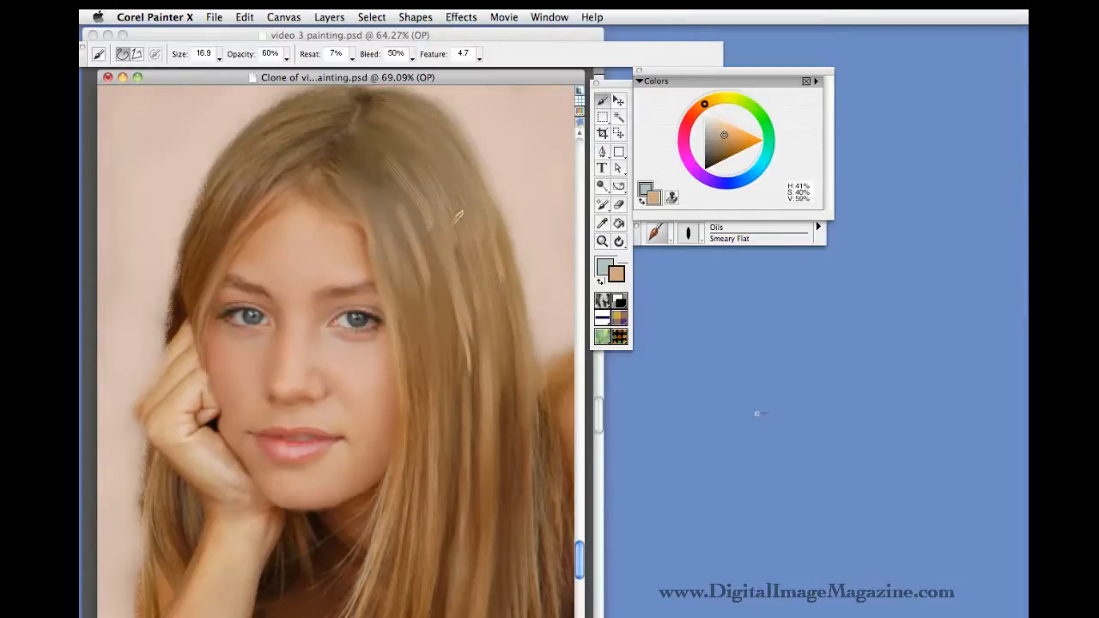
drag(458, 217, 479, 310)
mouse_move(461, 262)
mouse_down()
mouse_move(466, 314)
mouse_move(483, 376)
mouse_up()
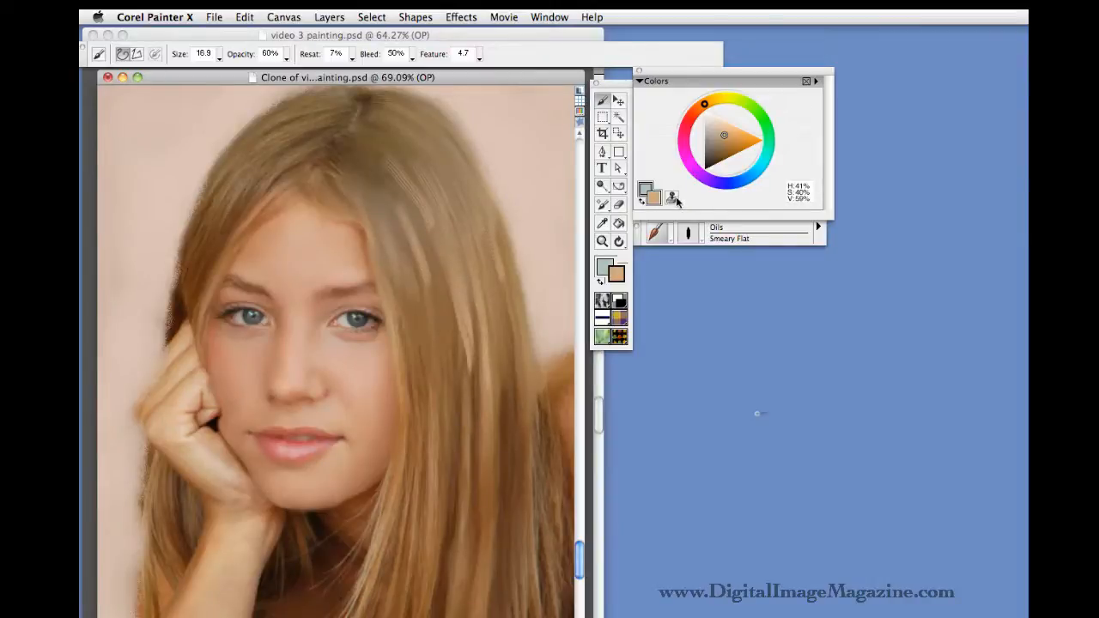
mouse_move(391, 152)
mouse_down()
mouse_move(427, 232)
mouse_move(374, 149)
mouse_move(407, 195)
mouse_move(413, 161)
mouse_move(440, 257)
mouse_up()
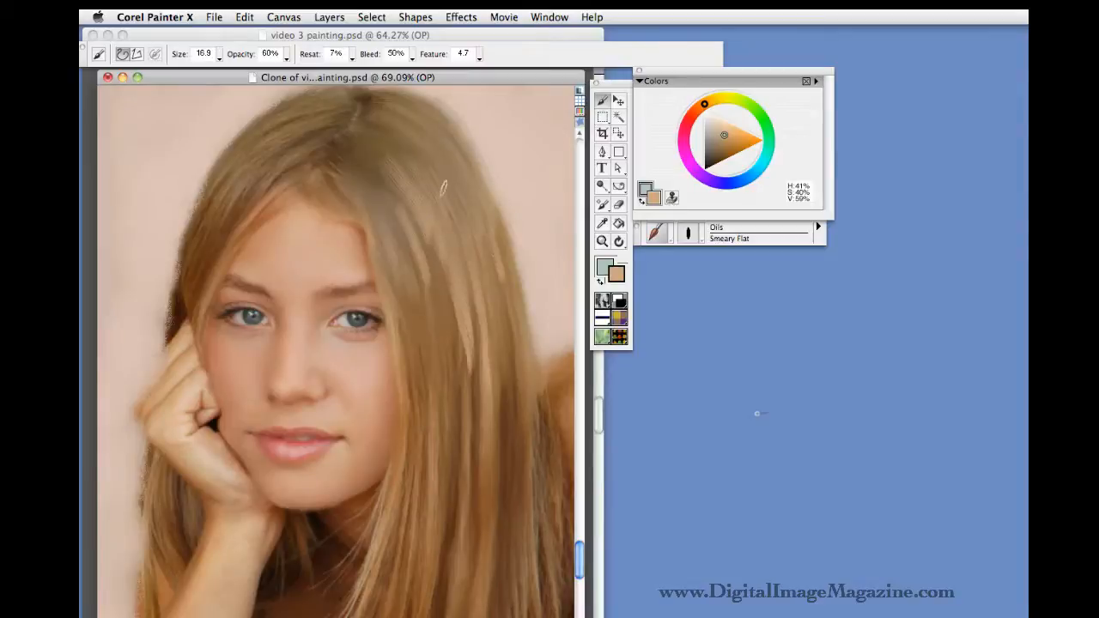
click(672, 198)
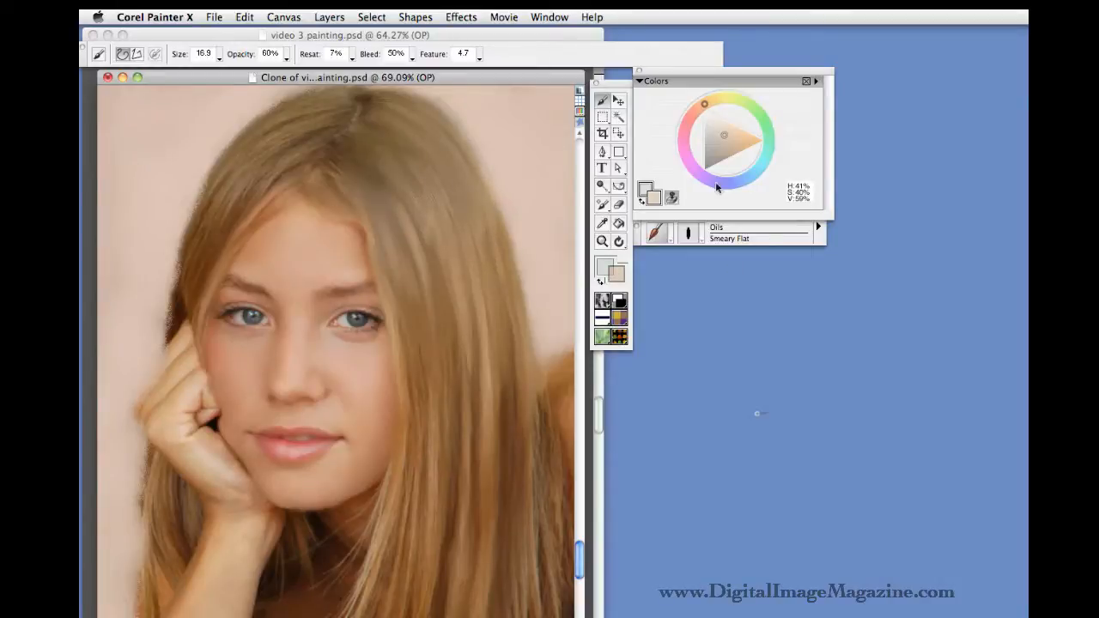
Step: Turn off clone color, sample a hair tone beside the forehead, and adjust it to 44% hue, 56% saturation and 61% value
click(673, 199)
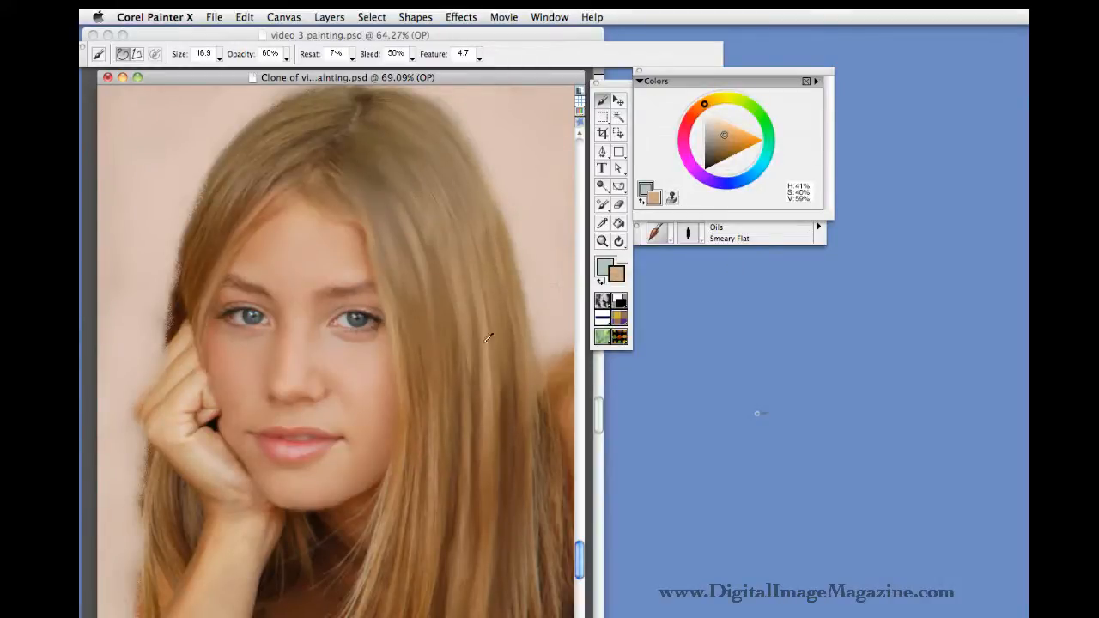
alt+click(414, 236)
drag(725, 141, 730, 136)
click(711, 101)
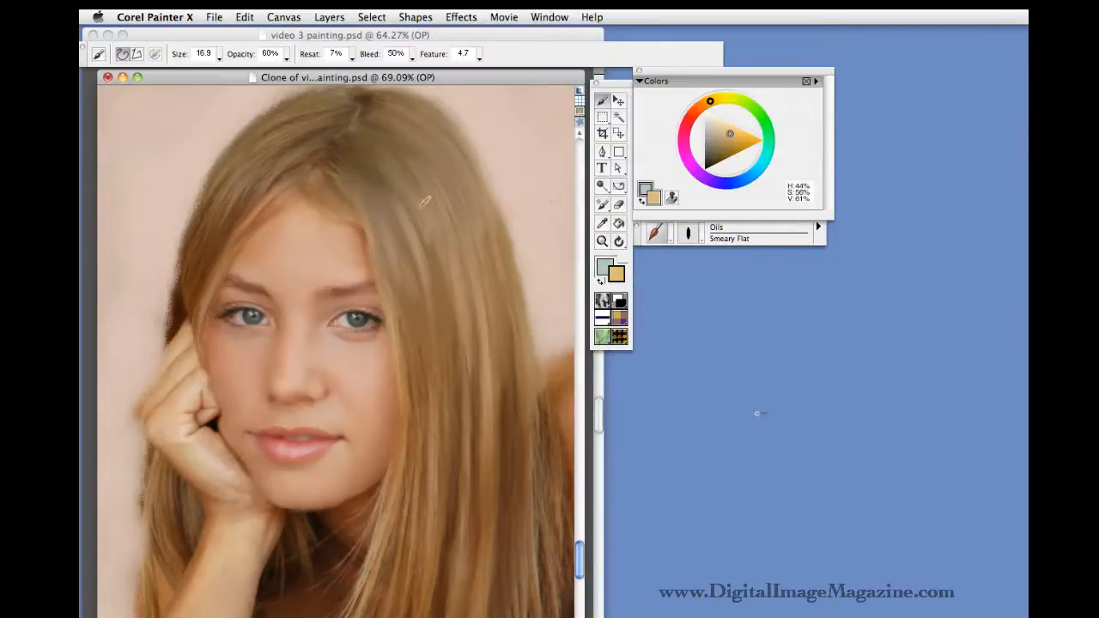
Step: Paint short golden highlight strokes into the hair beside the forehead and just below the crown
drag(425, 201, 447, 247)
drag(397, 215, 407, 285)
drag(386, 200, 401, 265)
drag(380, 224, 391, 268)
drag(442, 195, 455, 253)
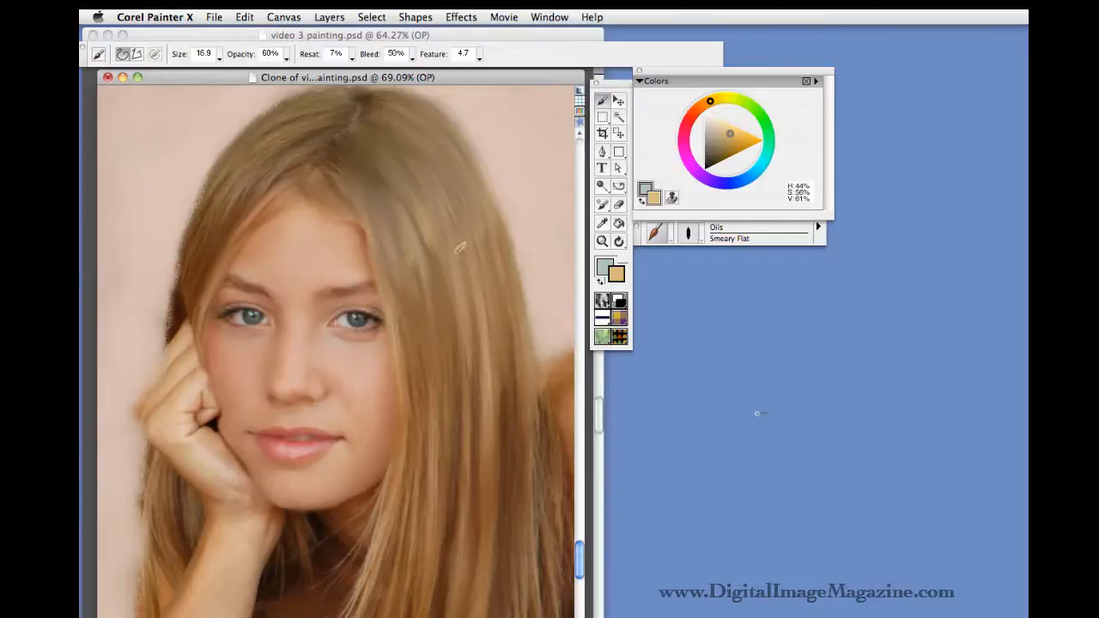
mouse_move(429, 165)
mouse_down()
mouse_move(462, 241)
mouse_move(451, 157)
mouse_move(468, 222)
mouse_move(457, 152)
mouse_move(477, 203)
mouse_move(468, 163)
mouse_move(490, 244)
mouse_move(456, 218)
mouse_move(473, 279)
mouse_up()
drag(427, 197, 445, 259)
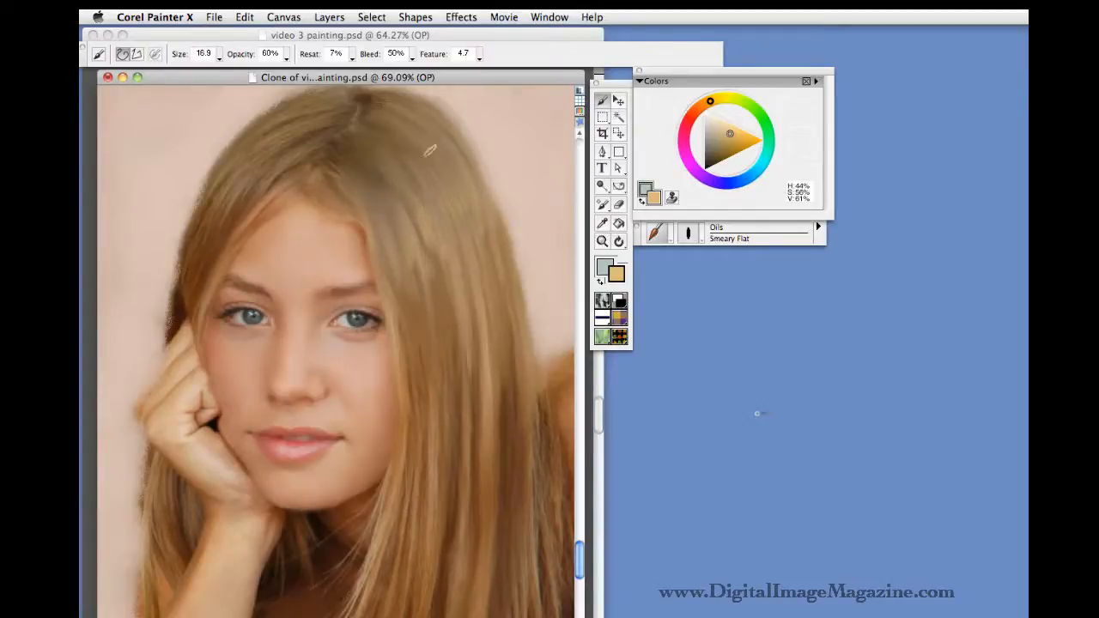
Step: Turn clone color back on and stroke along the outer lengths of the hair beside the cheek toward the shoulder
click(673, 198)
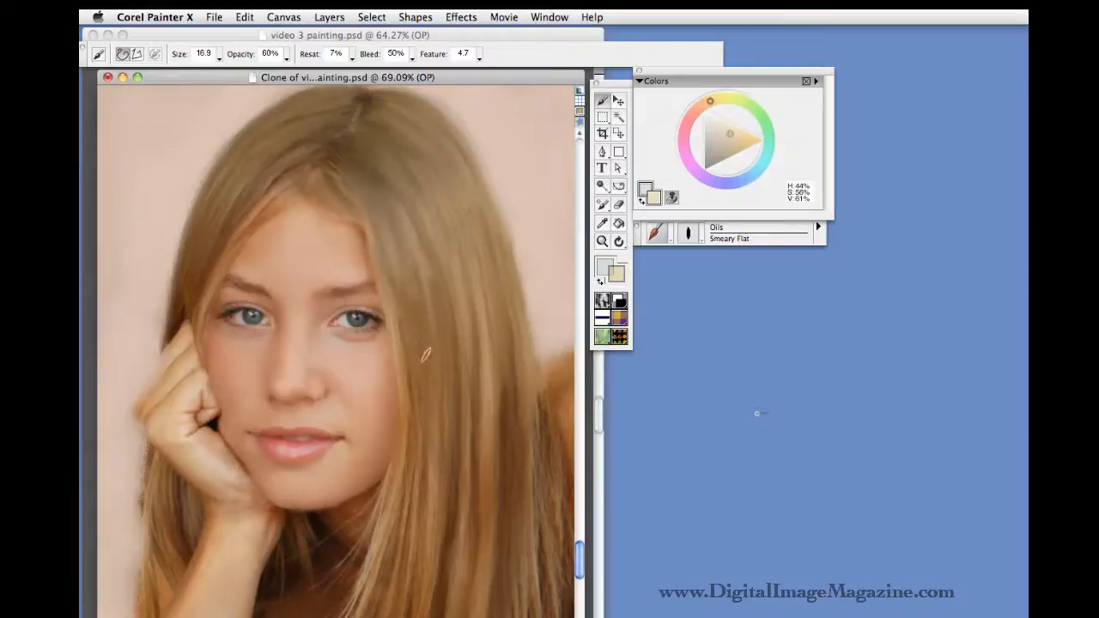
drag(491, 315, 504, 458)
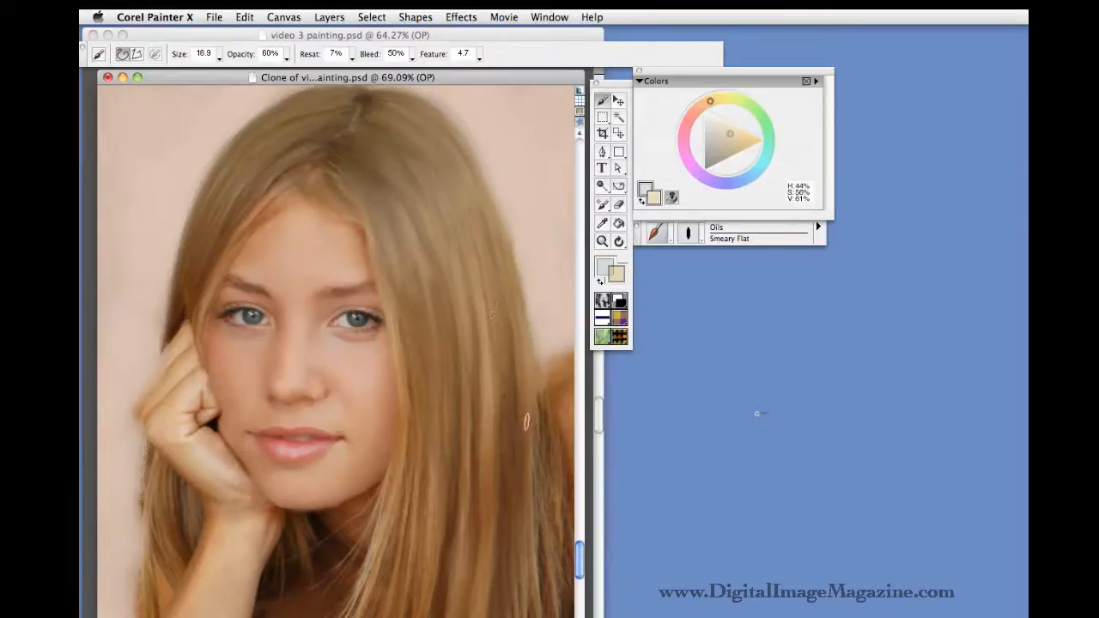
mouse_move(515, 309)
mouse_down()
mouse_move(541, 497)
mouse_move(548, 484)
mouse_up()
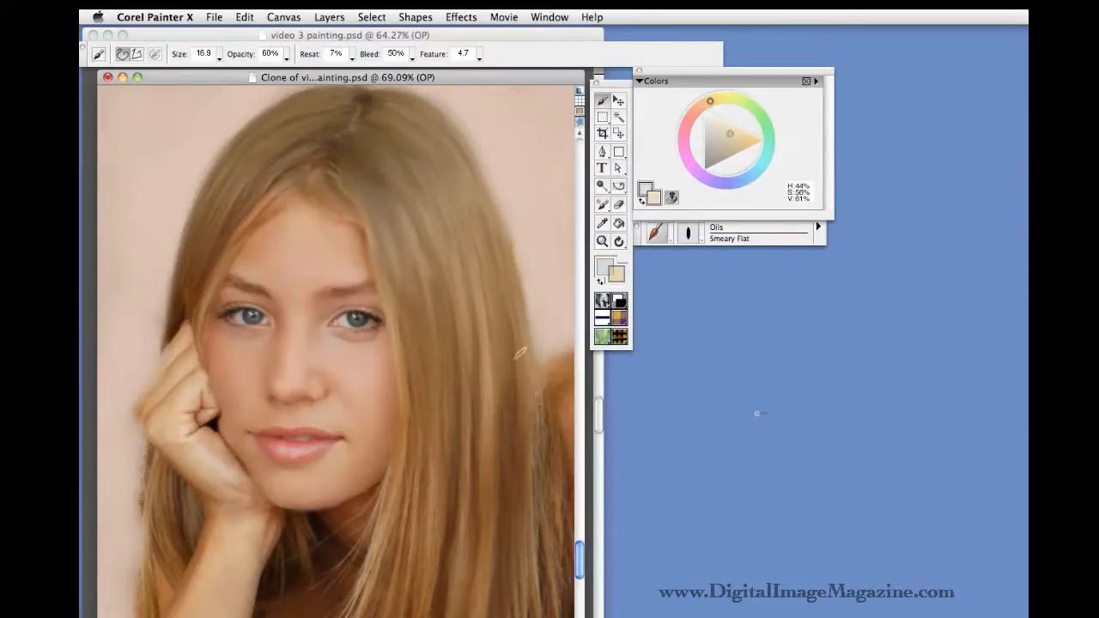